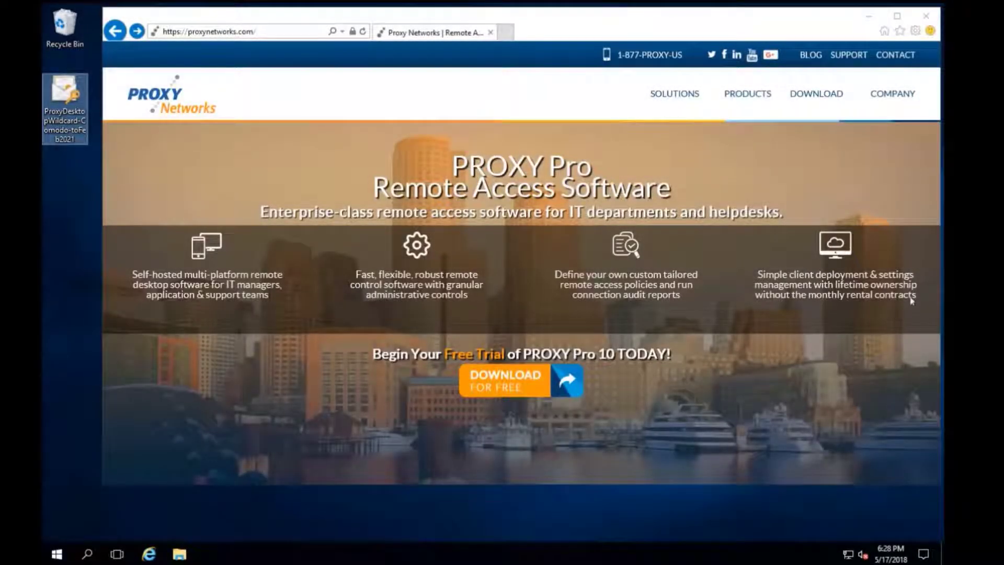
# - Go to proxynetworks.com/downloads to reach the PROXY Pro Software Downloads page
pyautogui.click(268, 32)
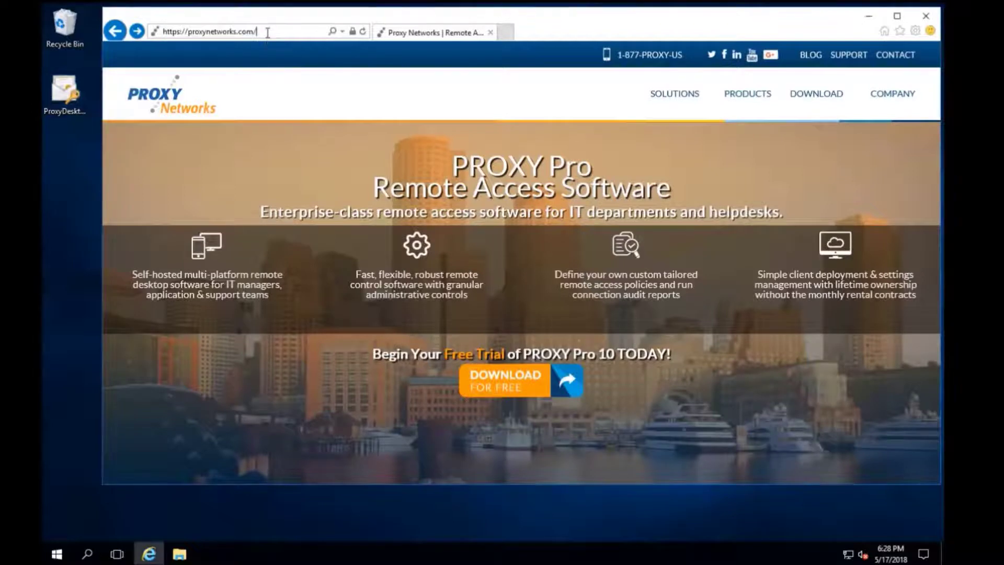
pyautogui.write('downloads')
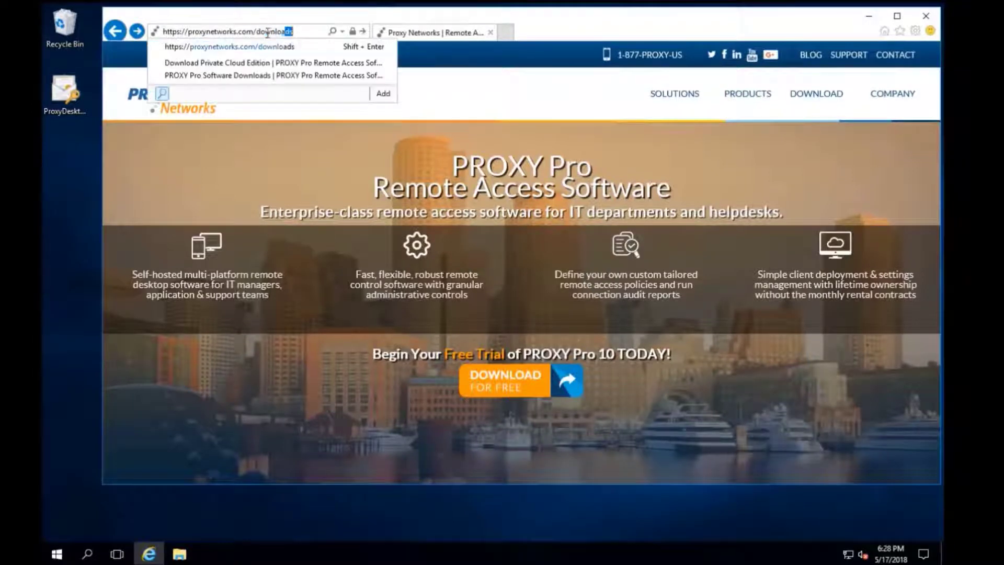
pyautogui.press('Return')
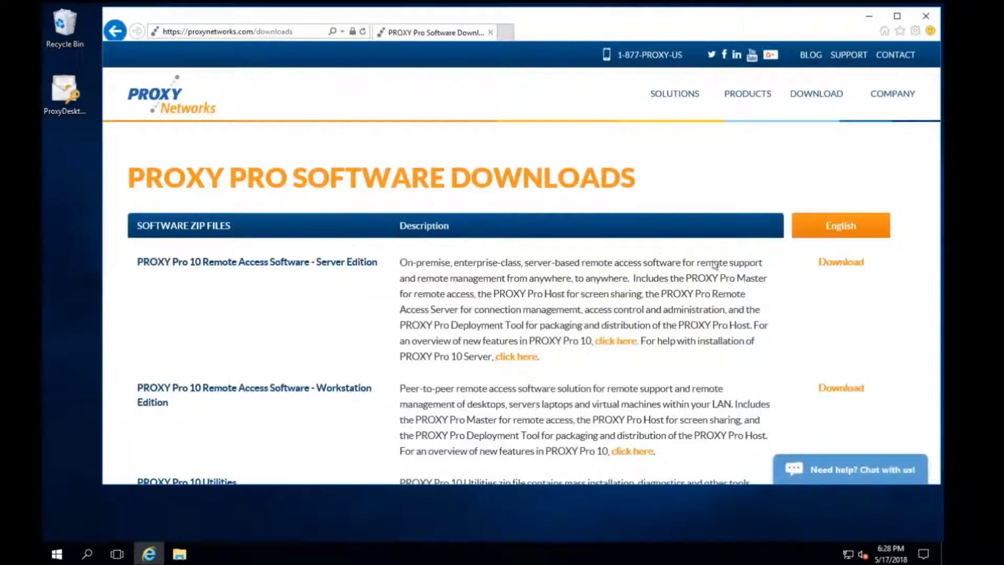
# - Save the Server Edition zip (Proxy-v10-0-0-3414-PrivateCloudEdition.zip) to Downloads and show its folder
pyautogui.rightClick(827, 267)
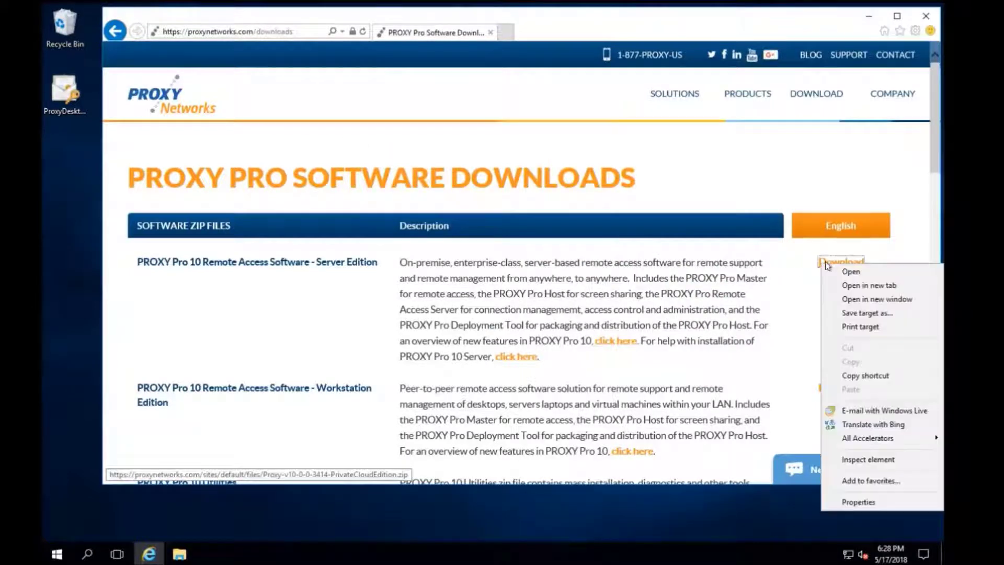
pyautogui.click(838, 313)
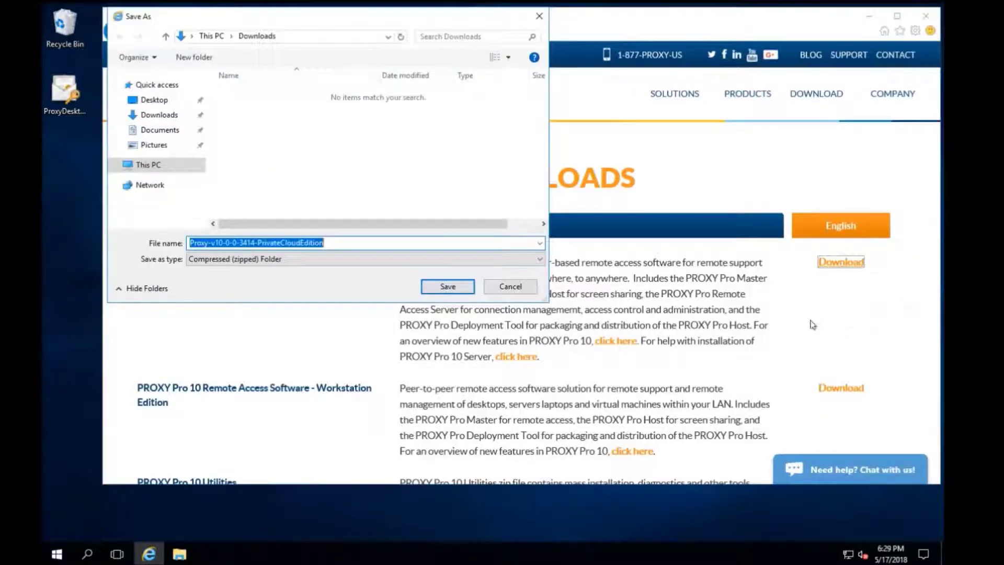
pyautogui.click(467, 287)
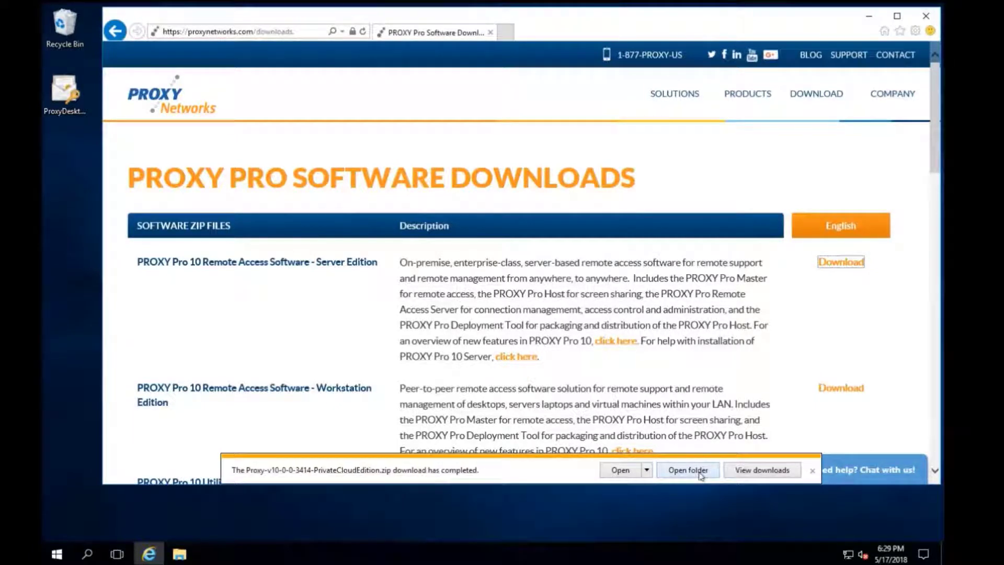
pyautogui.click(700, 474)
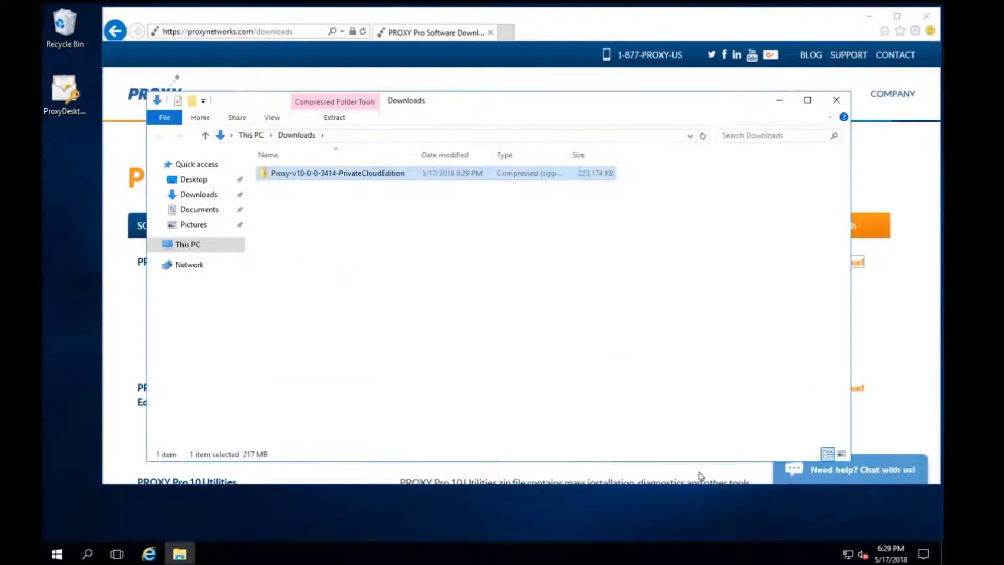
# - Extract the downloaded zip and run PROXYProServerProducts from the PROXYProServer folder
pyautogui.rightClick(276, 178)
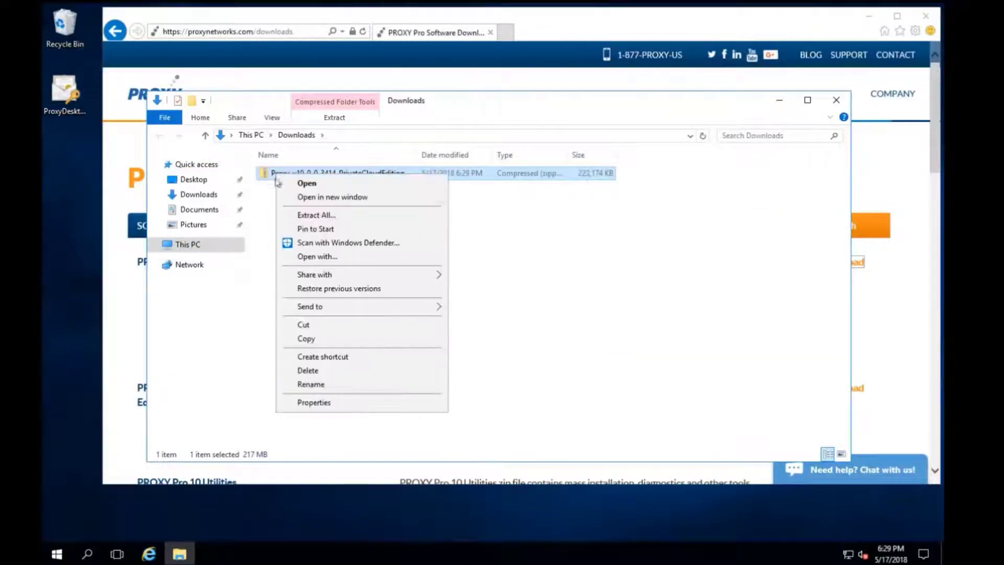
pyautogui.click(315, 216)
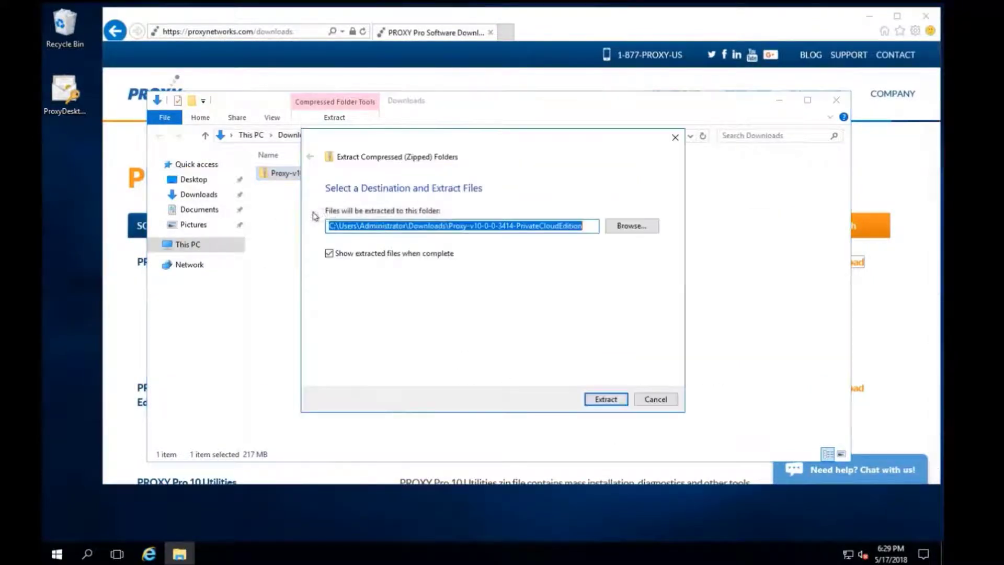
pyautogui.click(605, 399)
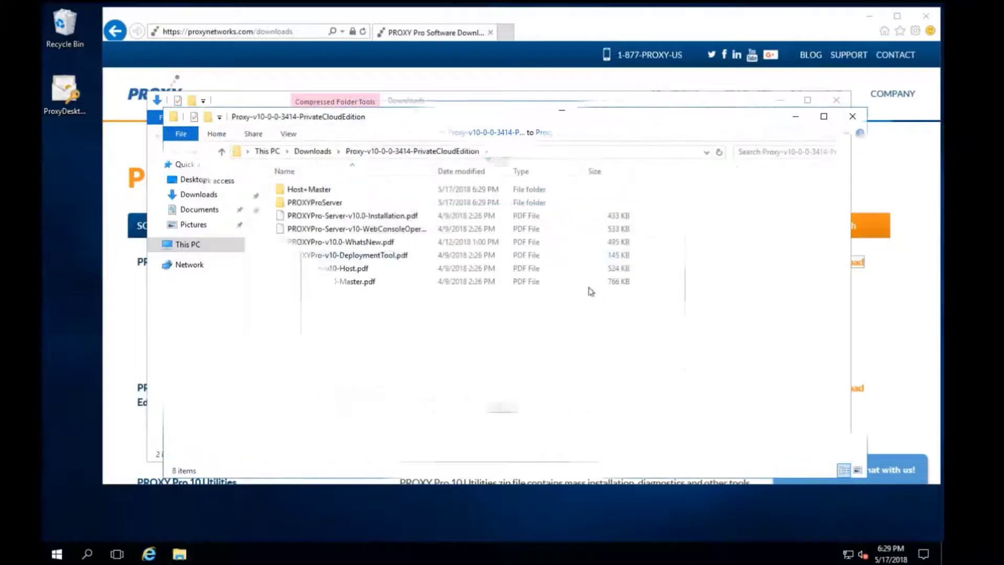
pyautogui.click(842, 101)
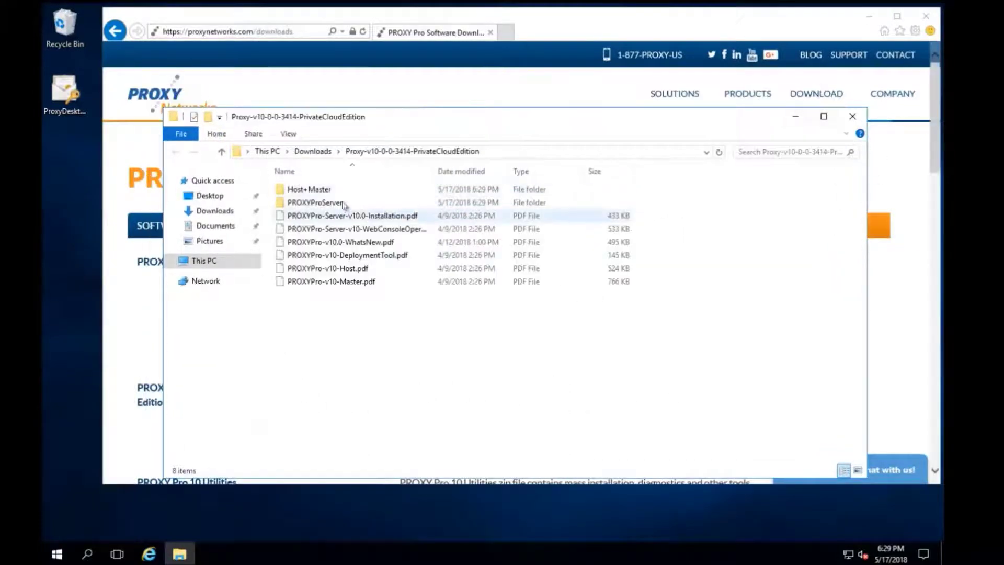
pyautogui.doubleClick(341, 203)
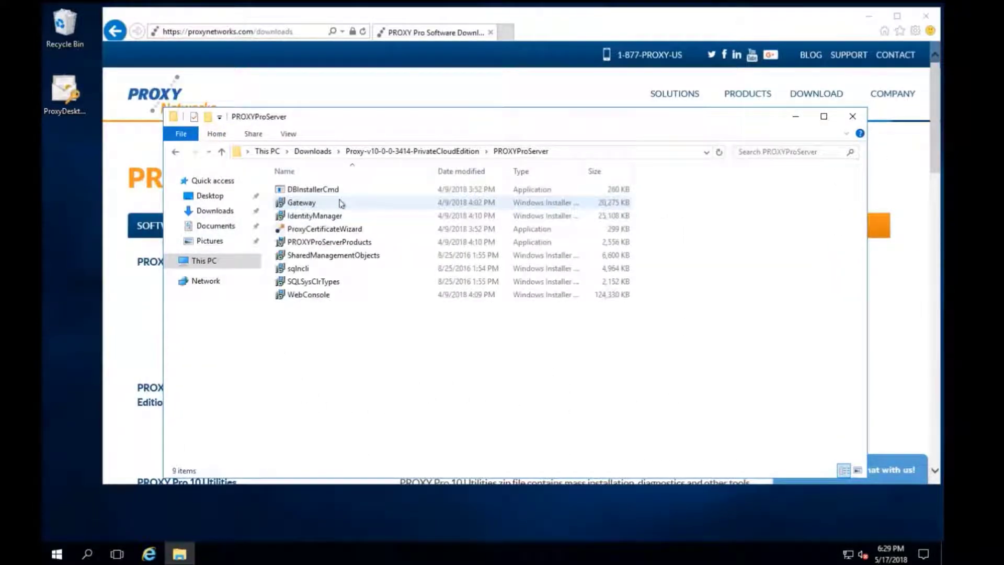
pyautogui.doubleClick(362, 244)
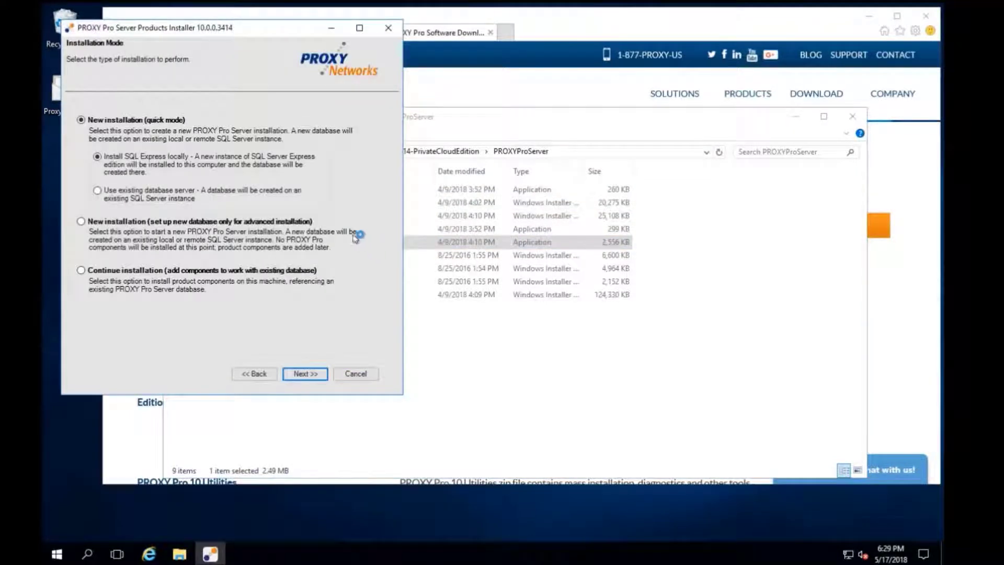
# - Continue with quick-mode installation and local SQL Express, accepting the license terms
pyautogui.click(324, 379)
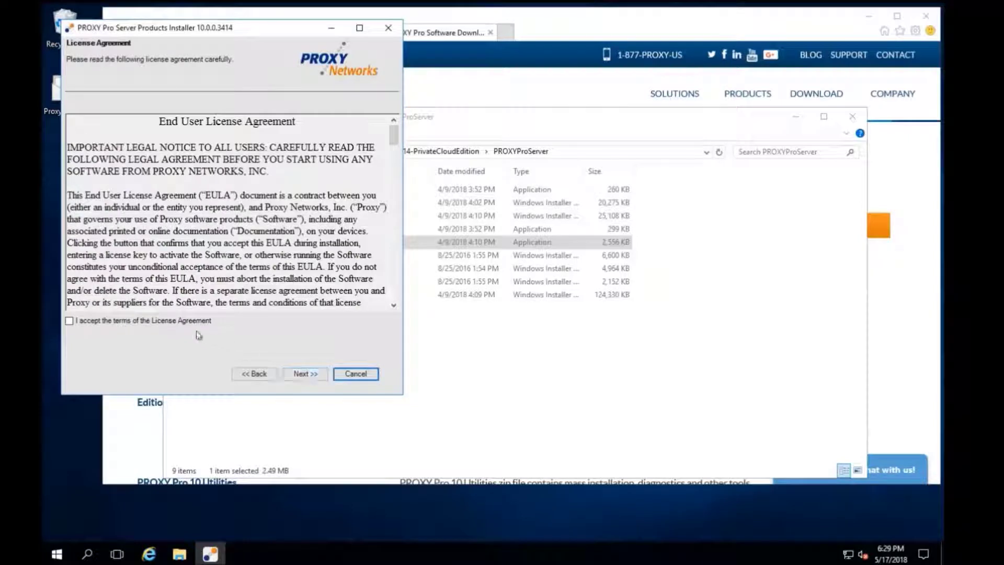
pyautogui.click(184, 326)
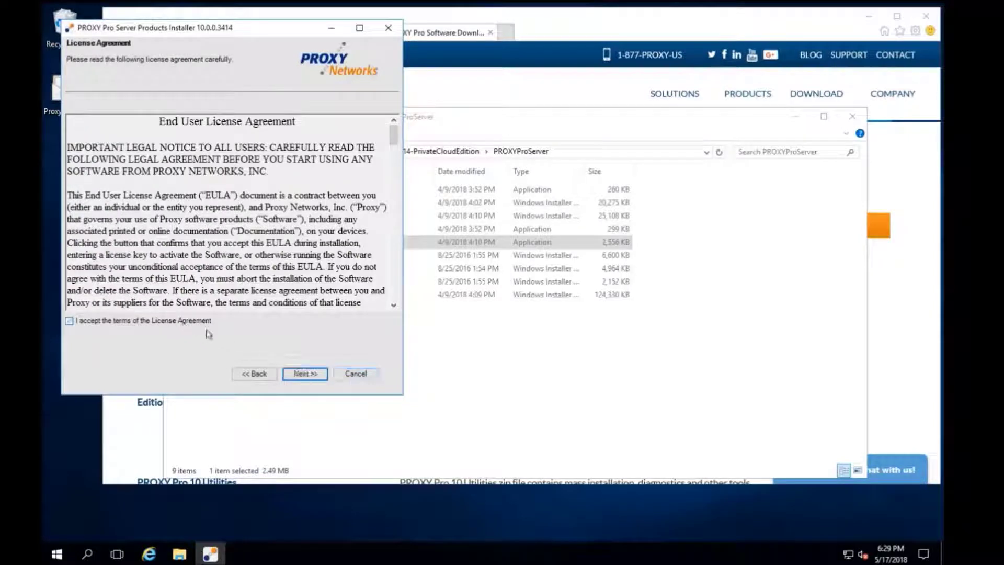
pyautogui.click(209, 334)
# - Enter supportcenter.proxydesktop.com as the domain name and keep default ports 443 and 8443
pyautogui.click(324, 376)
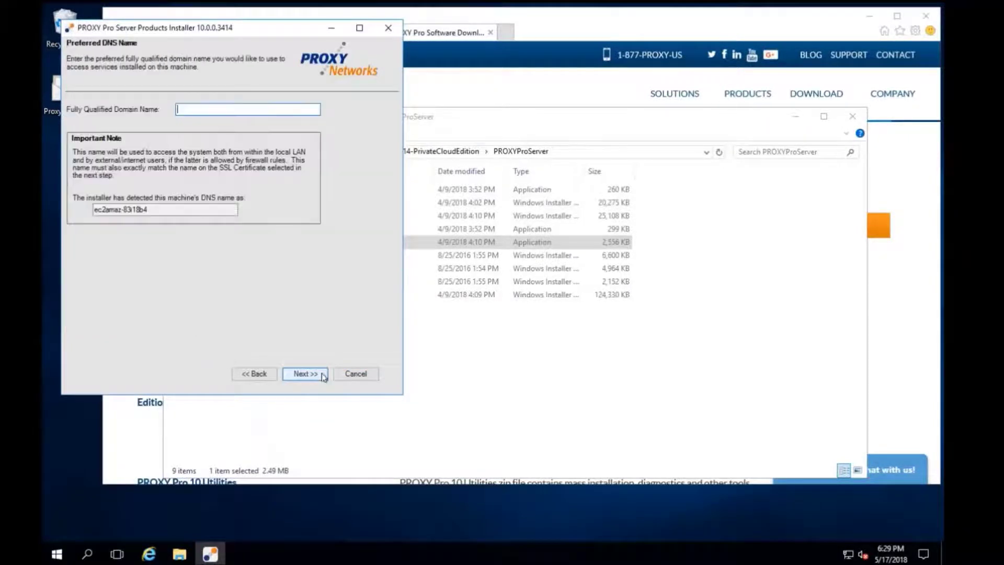
pyautogui.write('supportcenter.proxyn')
pyautogui.write('esktop')
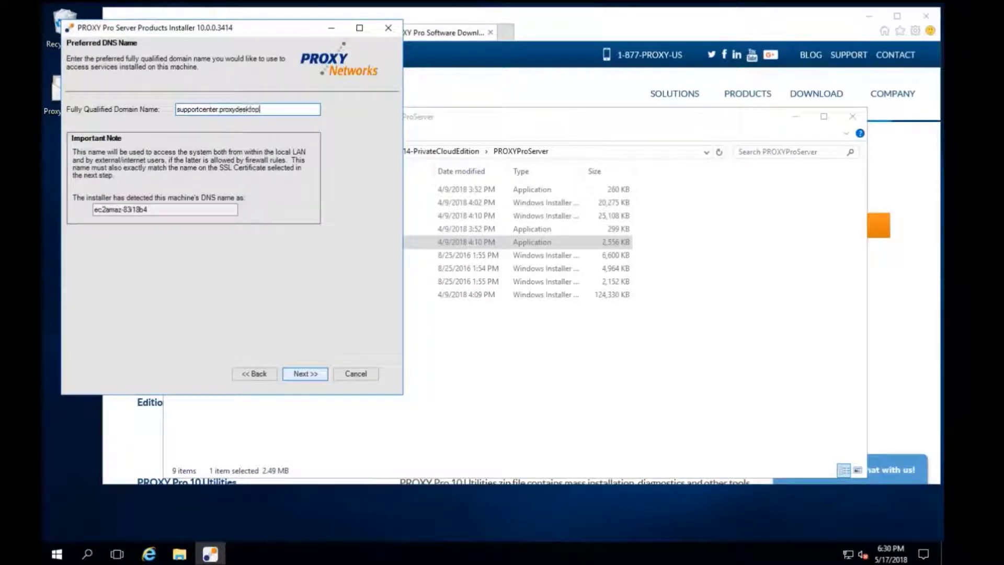
pyautogui.write('.com')
pyautogui.click(309, 373)
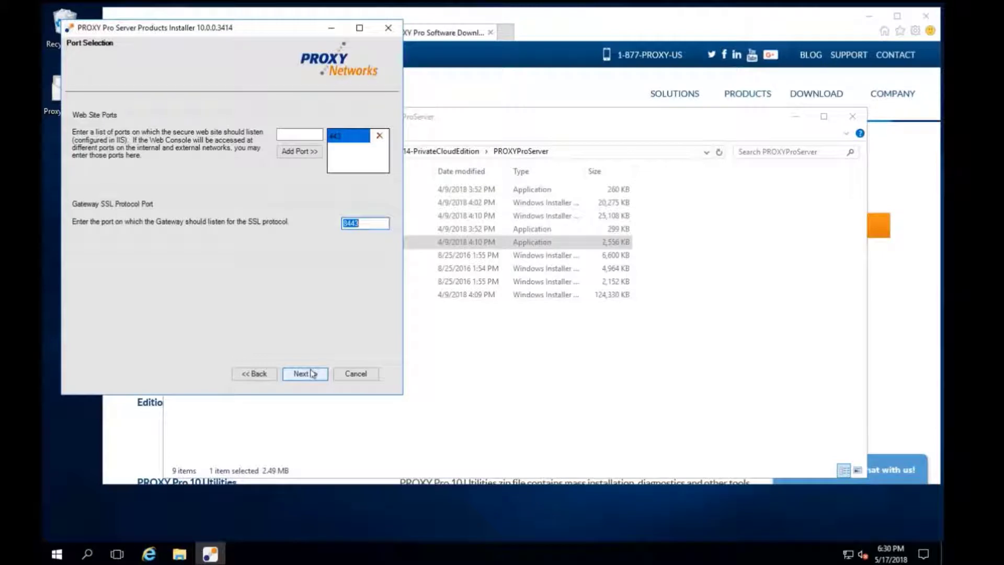
pyautogui.click(311, 373)
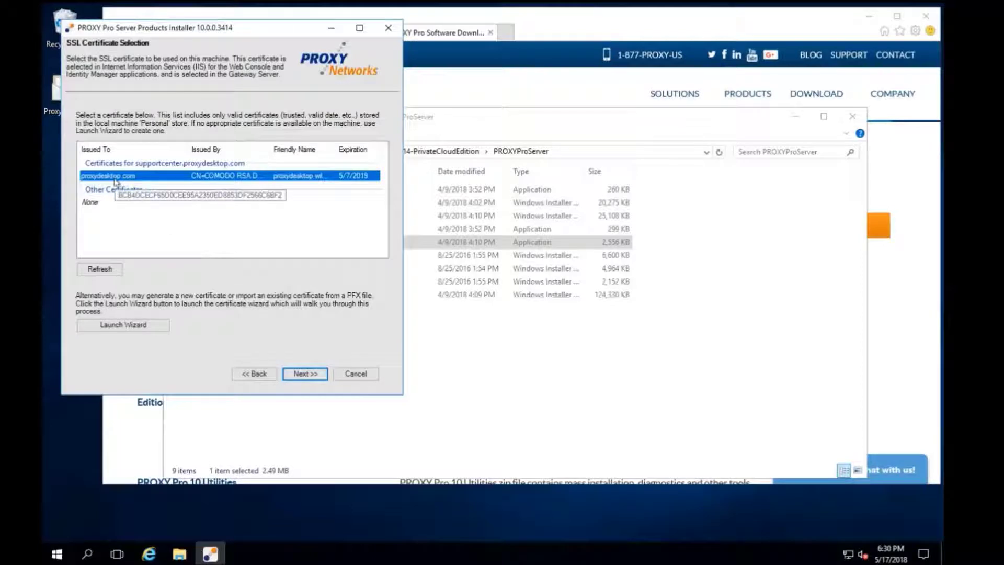
# - Cancel the new-certificate wizard and continue with the existing proxydesktop.com SSL certificate
pyautogui.click(164, 329)
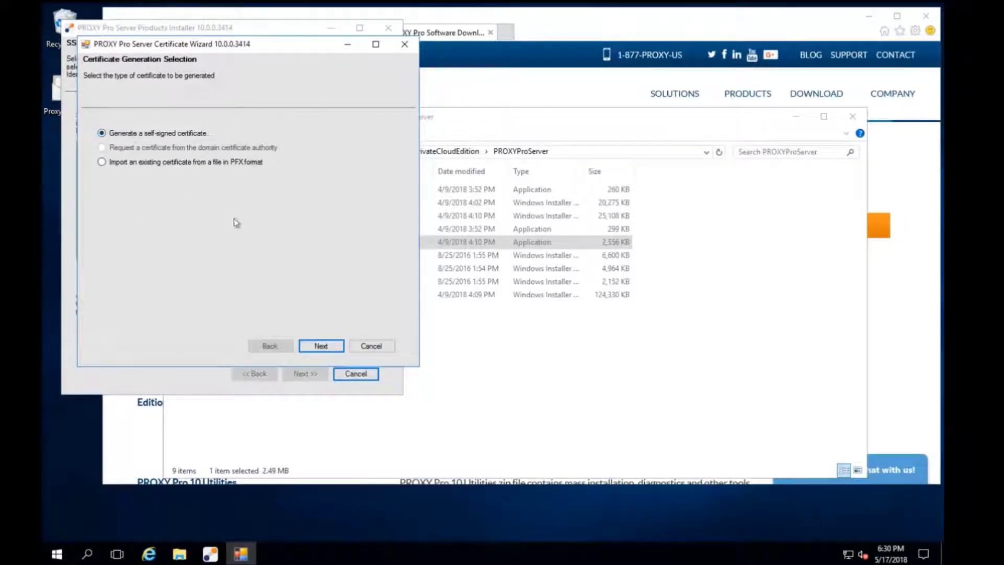
pyautogui.click(371, 346)
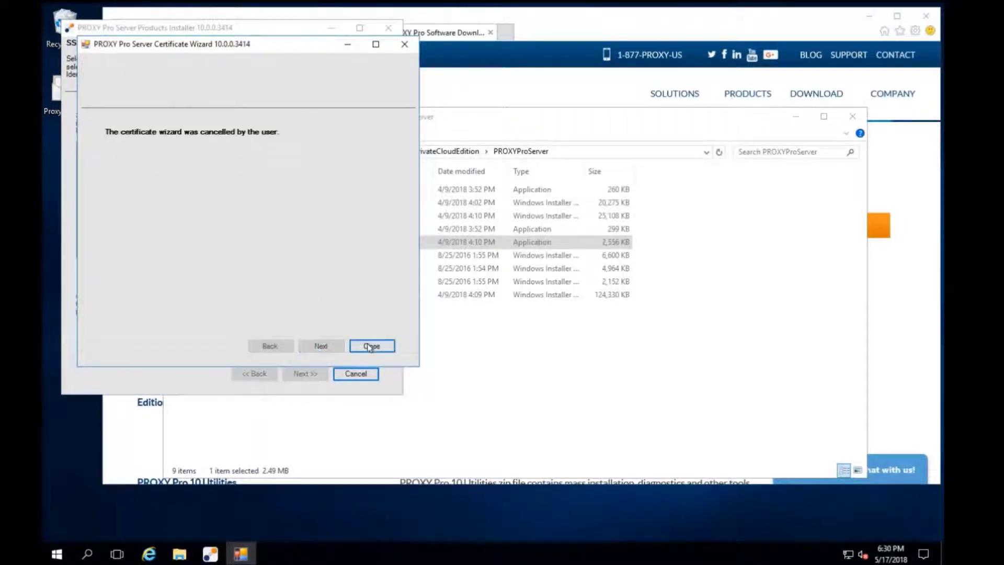
pyautogui.click(371, 347)
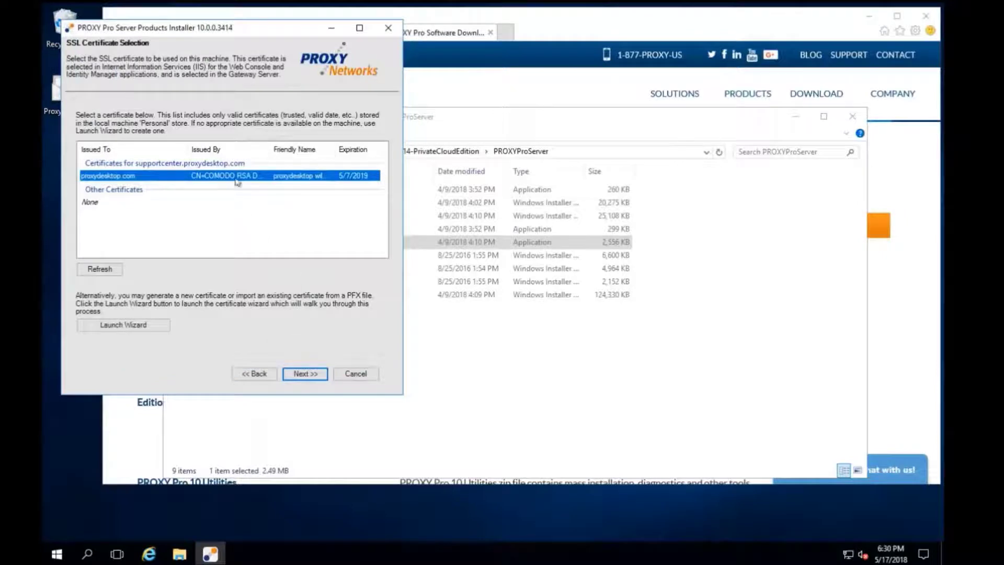
pyautogui.click(304, 373)
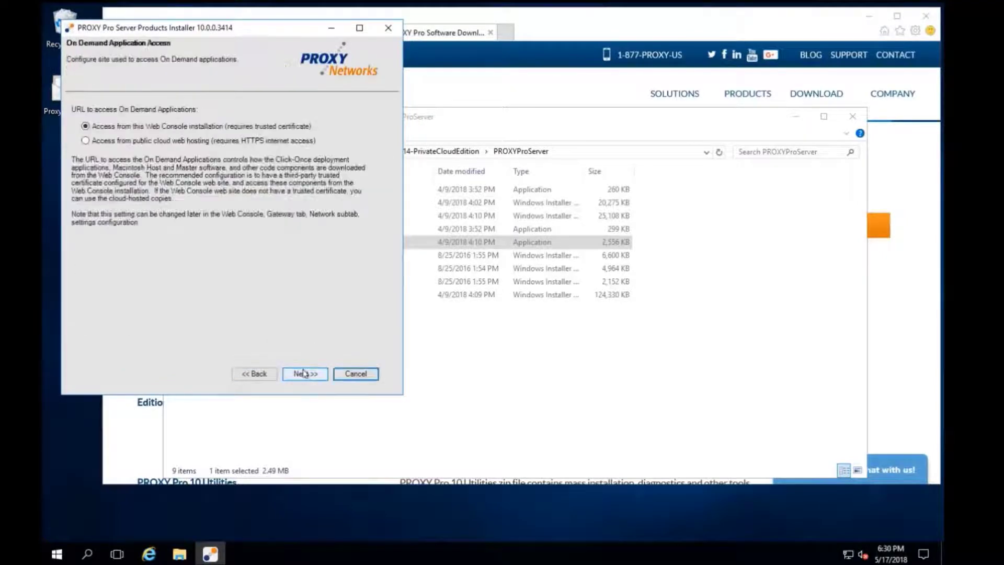
# - Confirm on-demand application access from this Web Console installation and continue
pyautogui.click(86, 141)
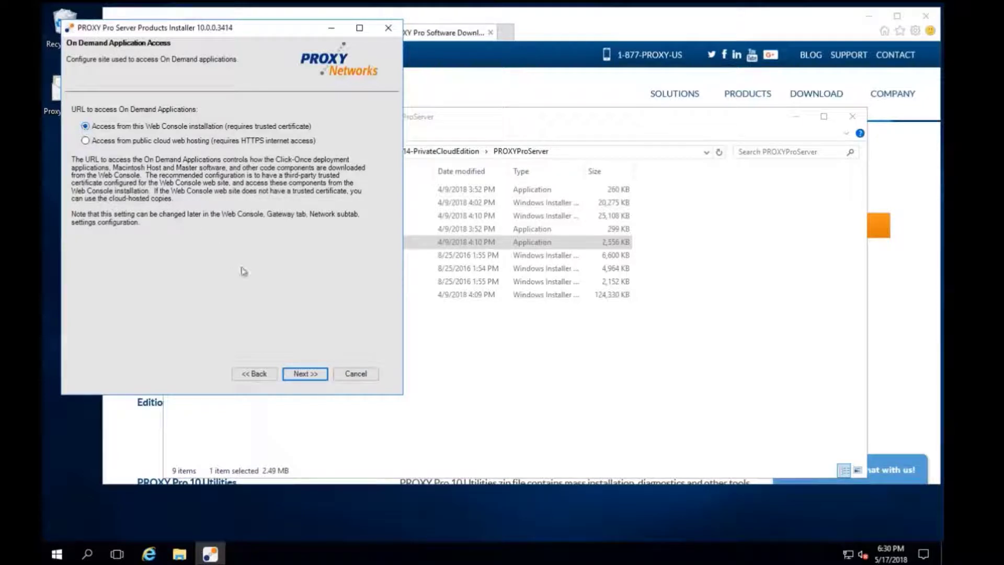
pyautogui.click(309, 375)
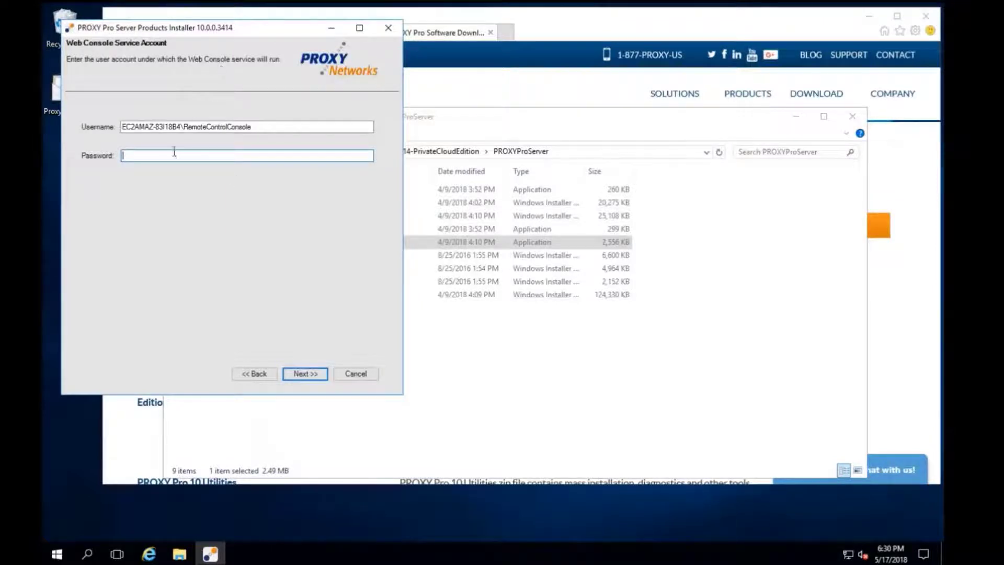
# - Enter the service account password and create the missing Web Console service account
pyautogui.write('*')
pyautogui.press('Return')
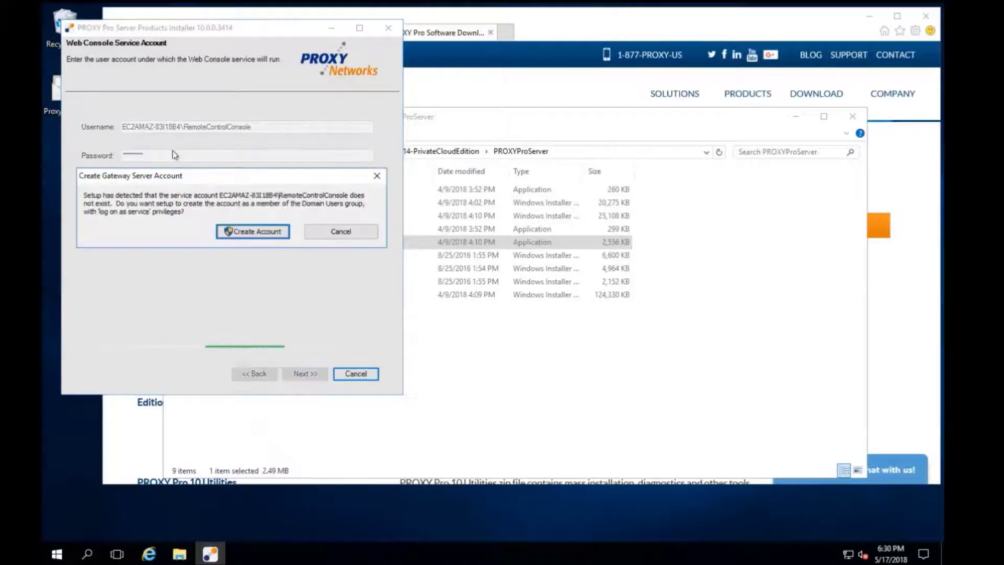
pyautogui.click(273, 233)
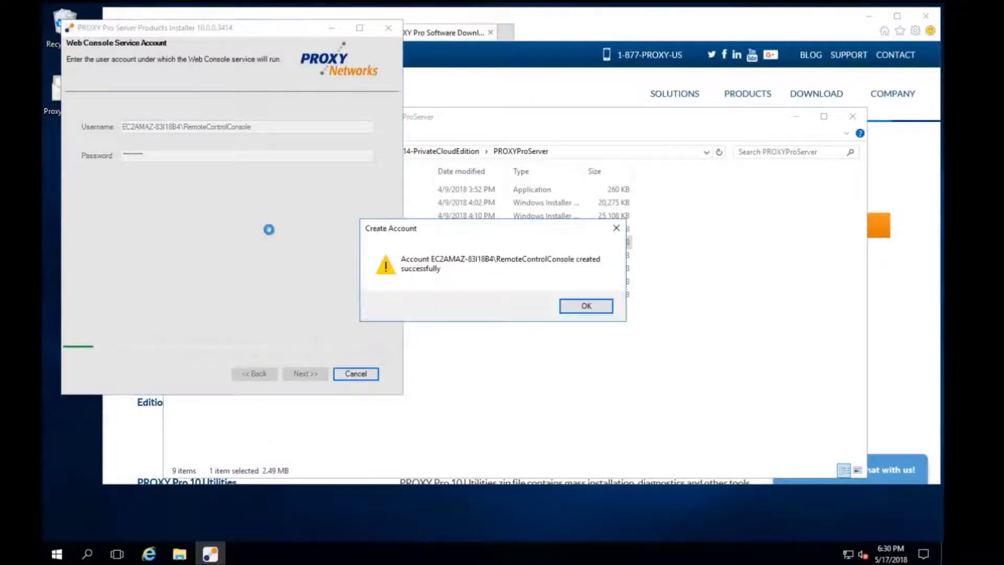
pyautogui.click(586, 305)
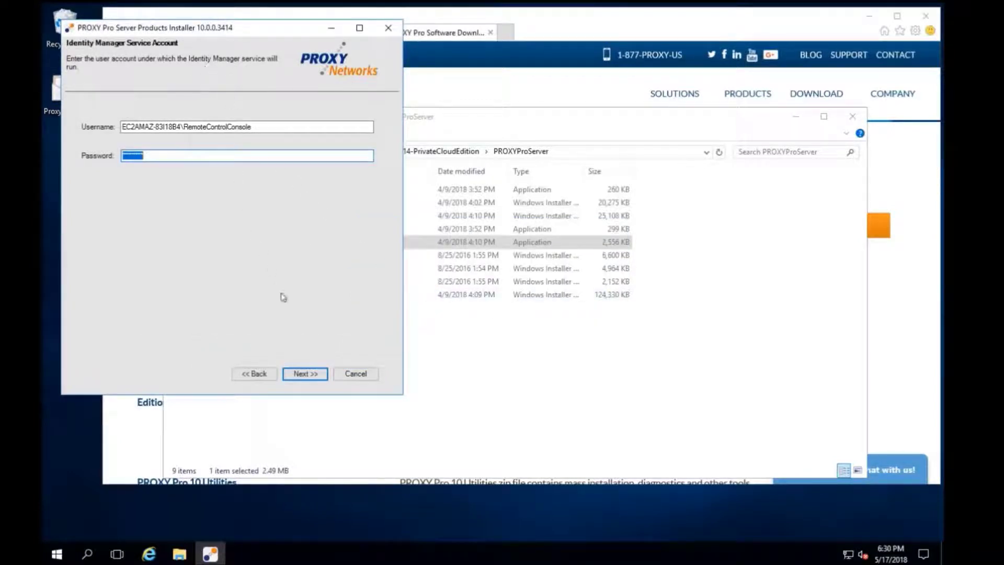
# - Accept the Identity Manager settings and create the missing Gateway service account
pyautogui.click(314, 374)
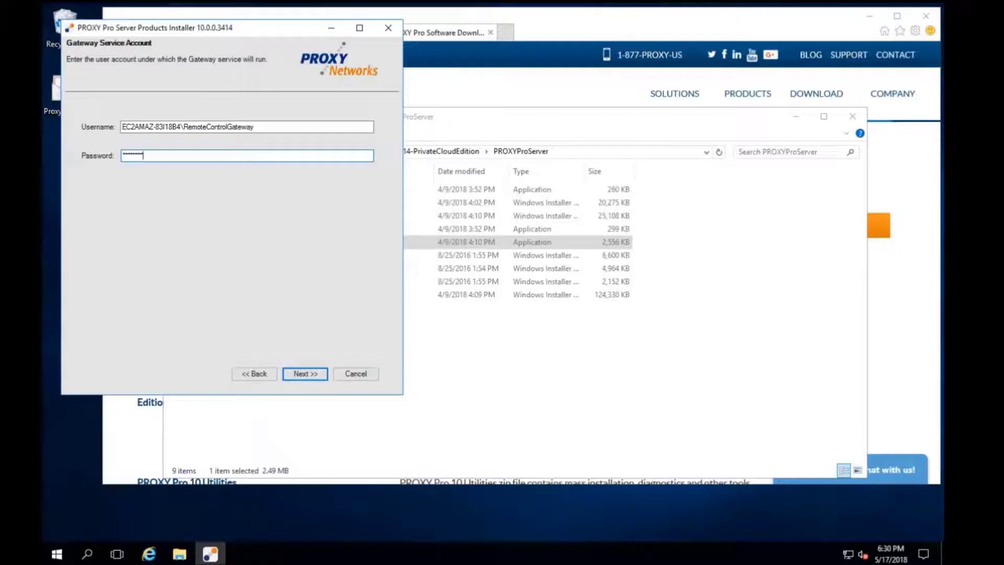
pyautogui.press('Return')
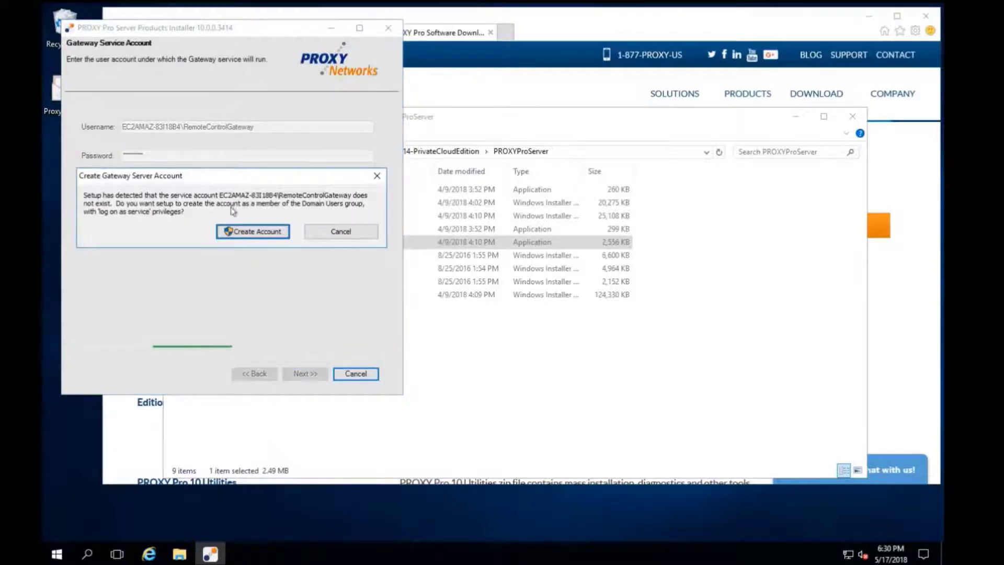
pyautogui.click(270, 229)
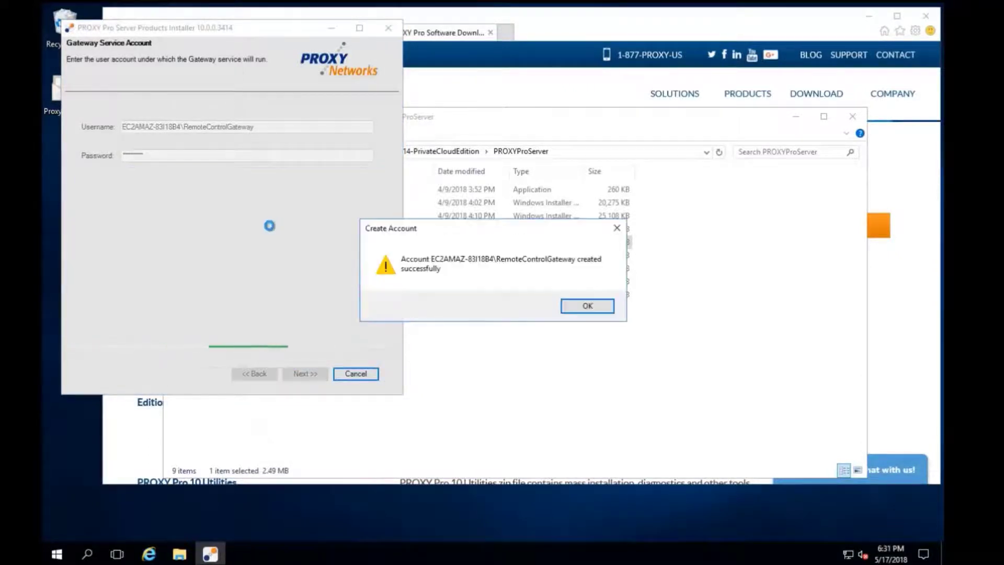
pyautogui.click(606, 308)
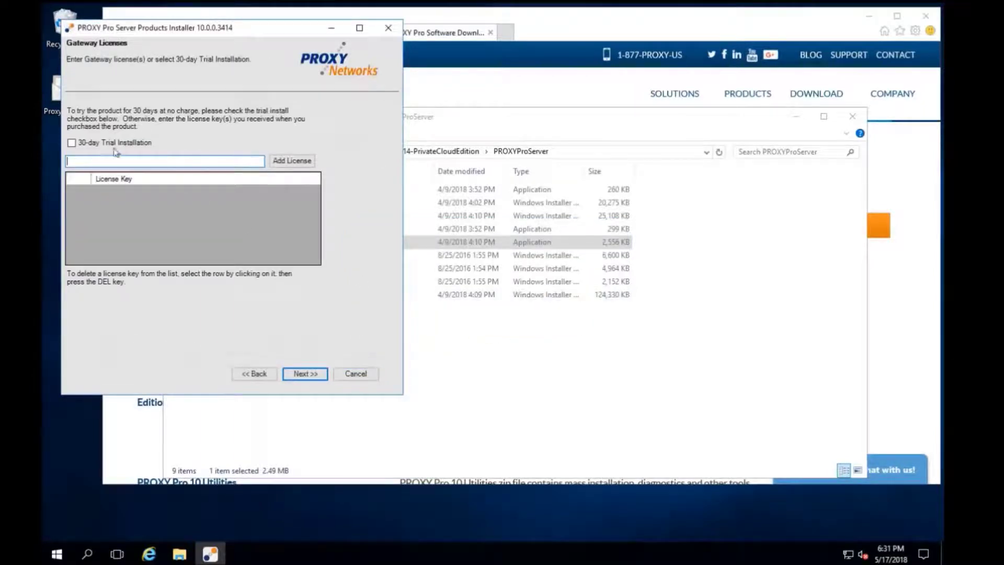
# - Select the 30-day trial installation and review the parameters on the Ready to install page
pyautogui.click(71, 143)
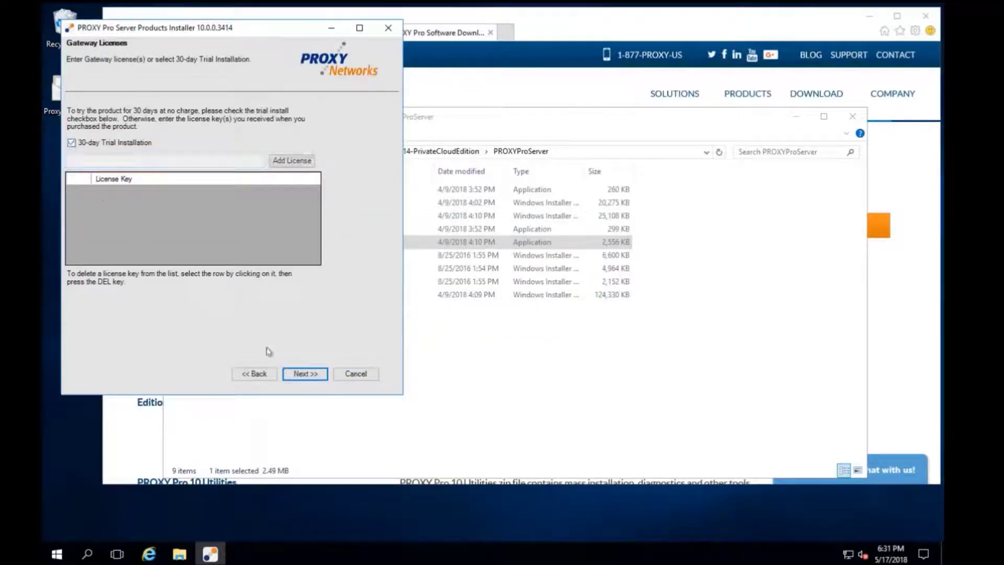
pyautogui.click(306, 374)
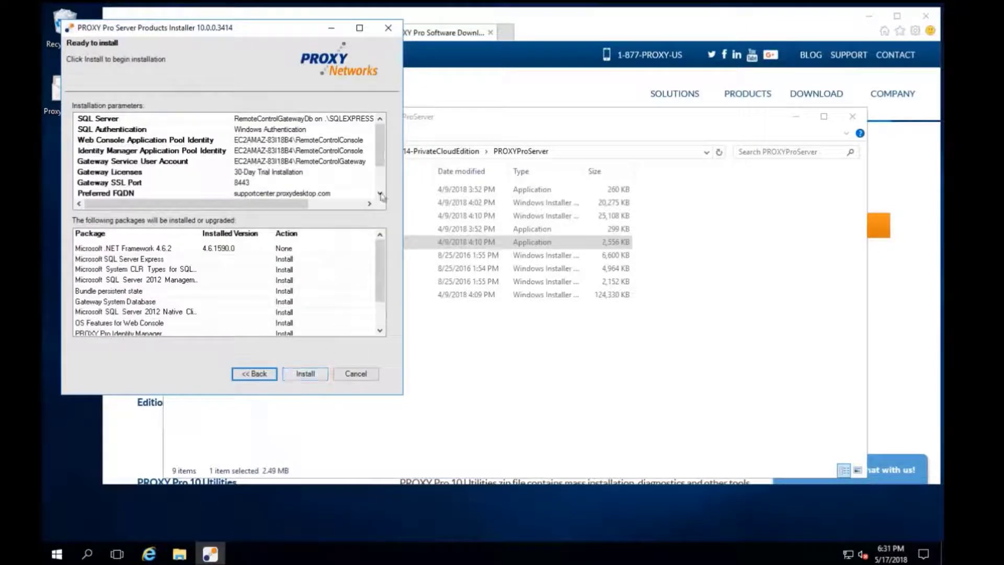
pyautogui.moveTo(377, 155); pyautogui.dragTo(375, 186)
pyautogui.scroll(2, 336, 180)
# - Start installing the server packages listed on the Ready to install page
pyautogui.click(306, 374)
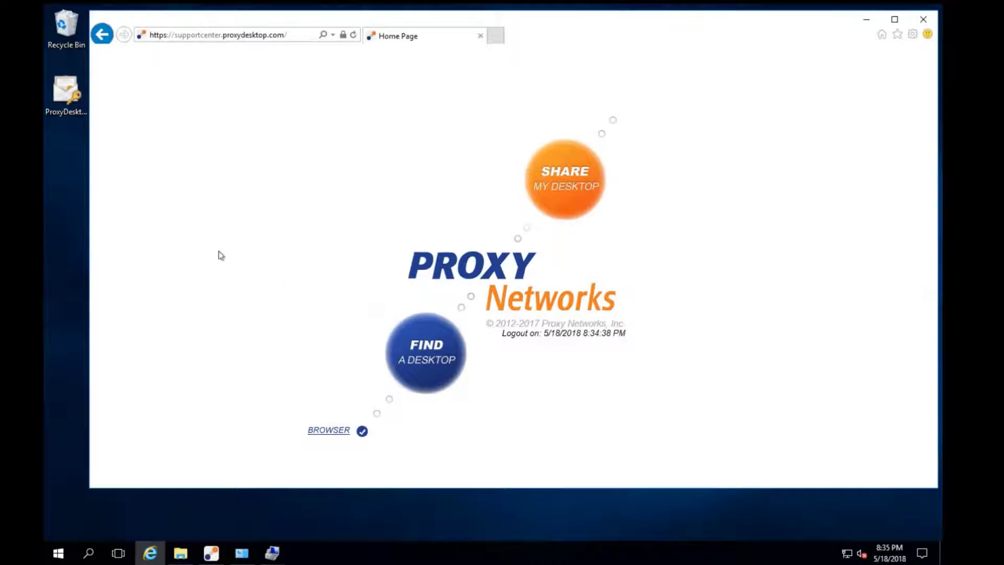
# - Log in through FIND A DESKTOP as administrator with the Windows account password
pyautogui.click(436, 380)
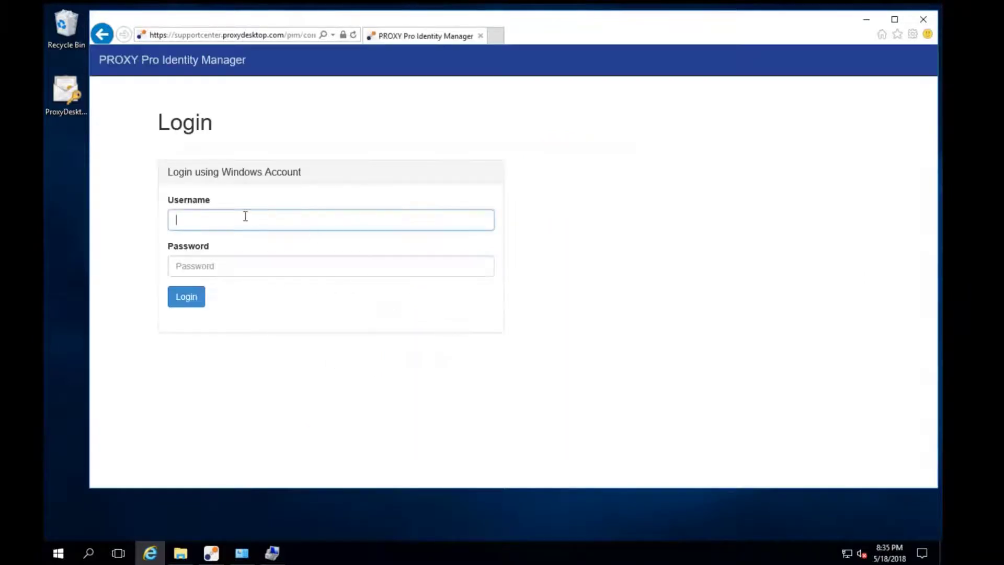
pyautogui.write('administrator')
pyautogui.press('Tab')
pyautogui.write('••••••••')
pyautogui.press('Return')
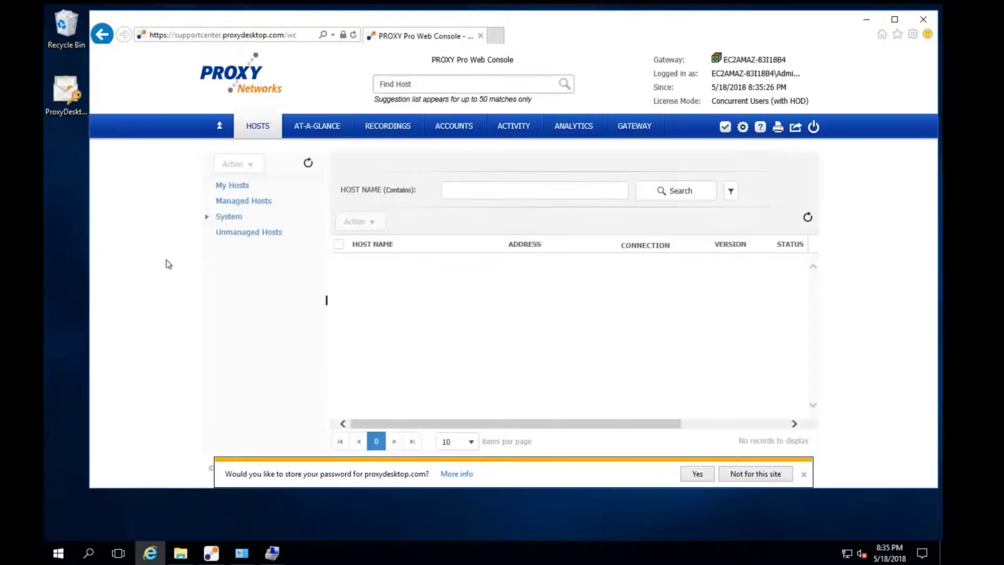
# - Add a host group named Boston under Managed Hosts
pyautogui.rightClick(250, 201)
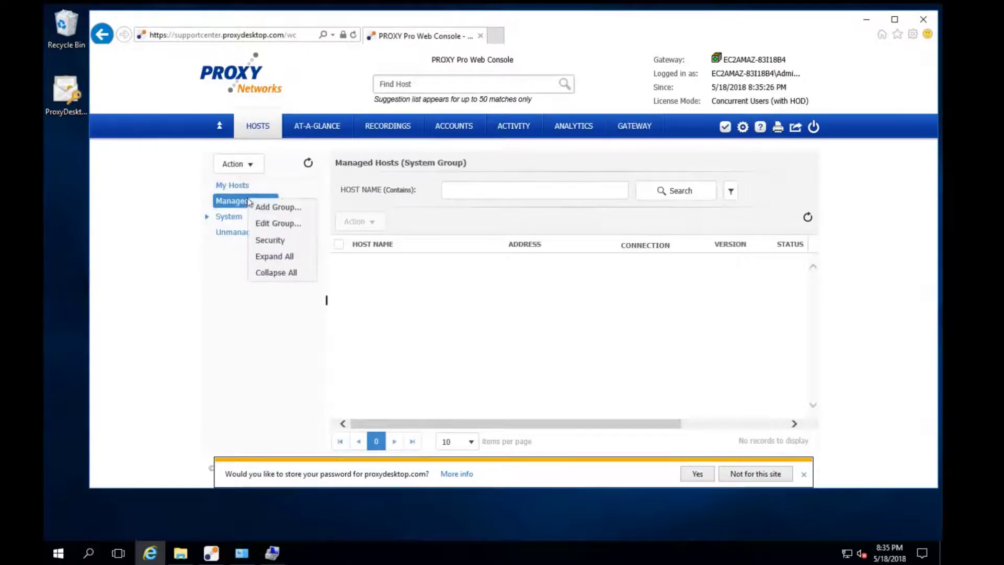
pyautogui.click(297, 208)
pyautogui.click(472, 179)
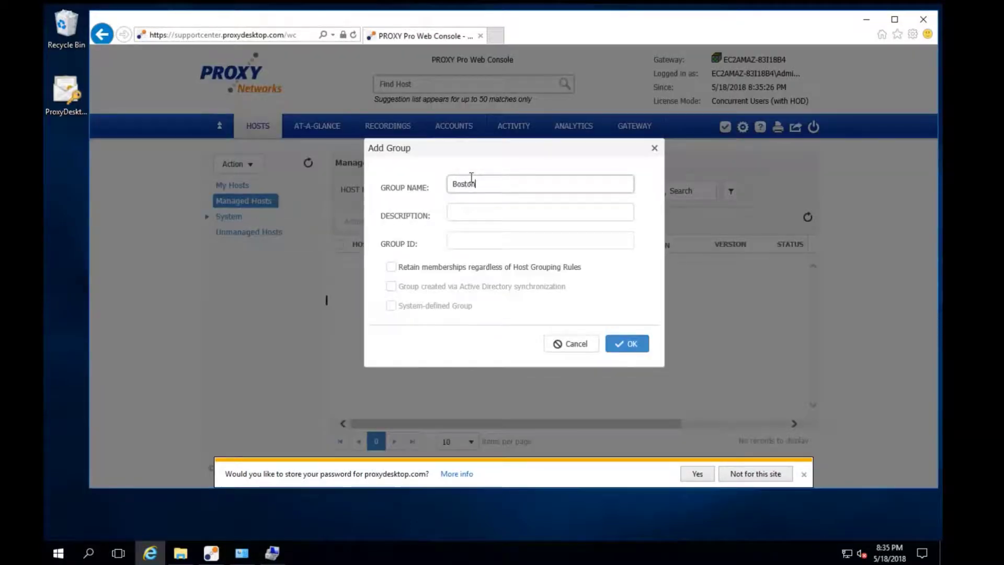
pyautogui.click(628, 344)
# - Add a second host group named Hartford under Managed Hosts
pyautogui.rightClick(239, 203)
pyautogui.click(291, 207)
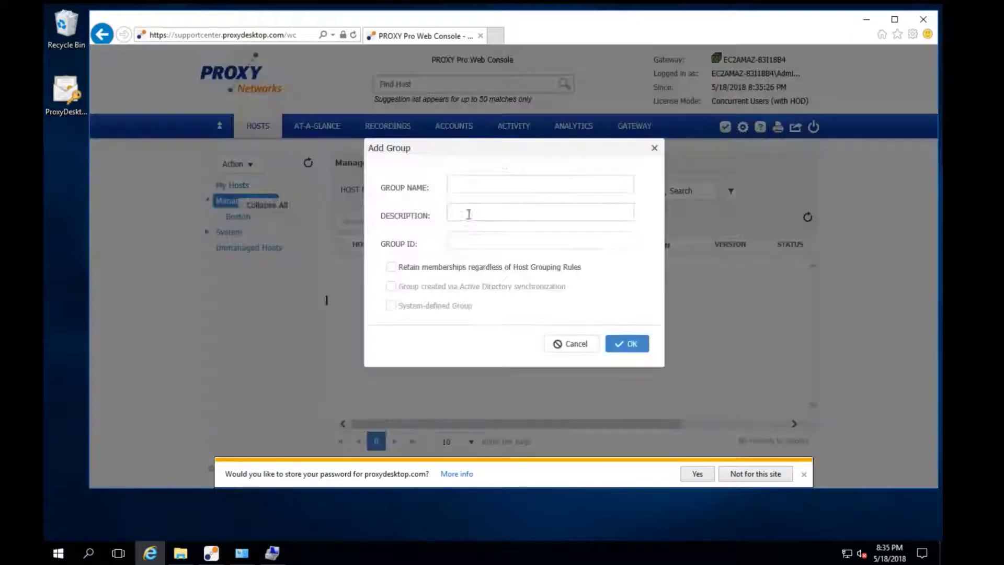
pyautogui.click(479, 184)
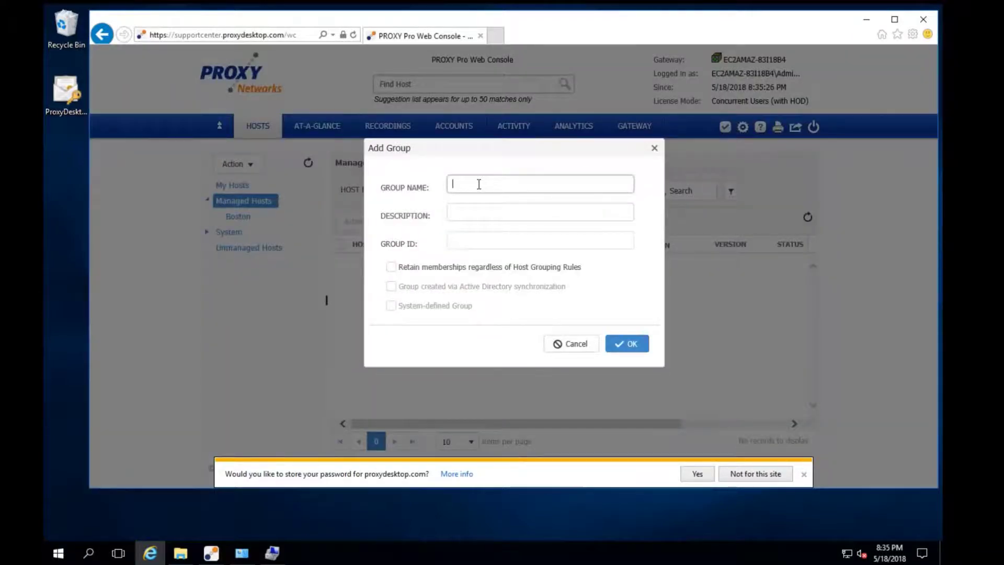
pyautogui.write('Hartford')
pyautogui.click(626, 344)
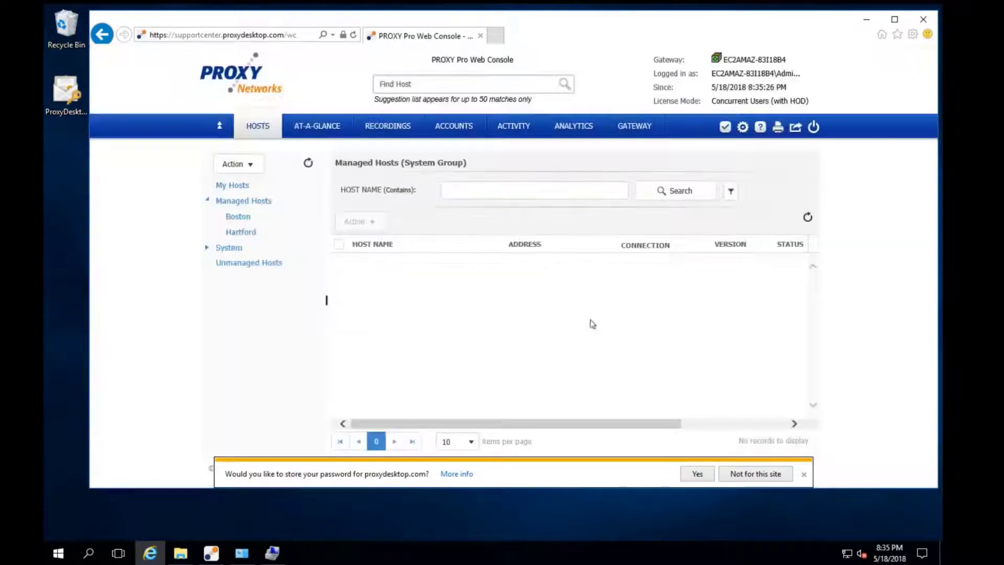
# - Start a new Web Console account and enter and verify its account name
pyautogui.click(449, 129)
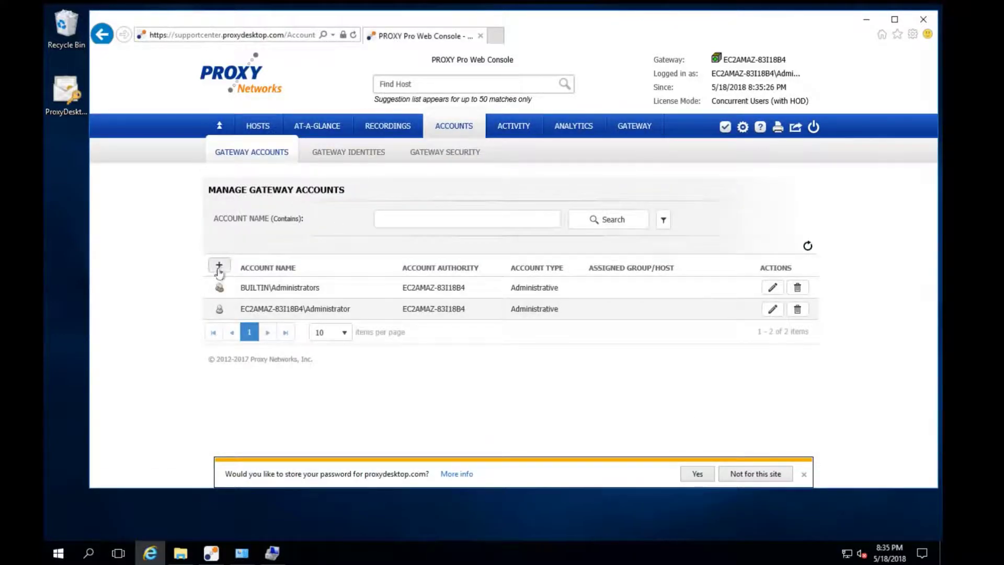
pyautogui.click(219, 268)
pyautogui.click(485, 229)
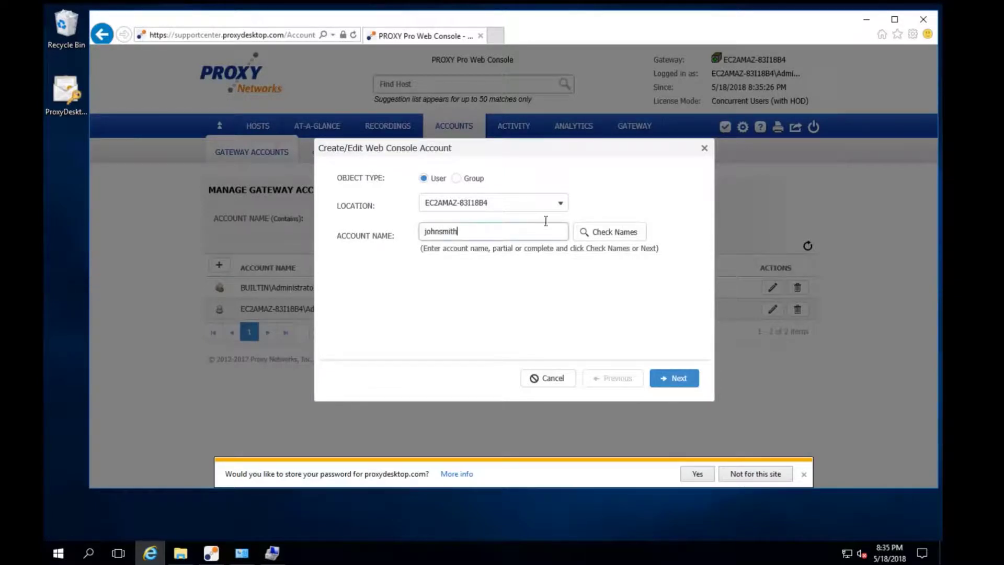
pyautogui.click(610, 232)
pyautogui.click(675, 379)
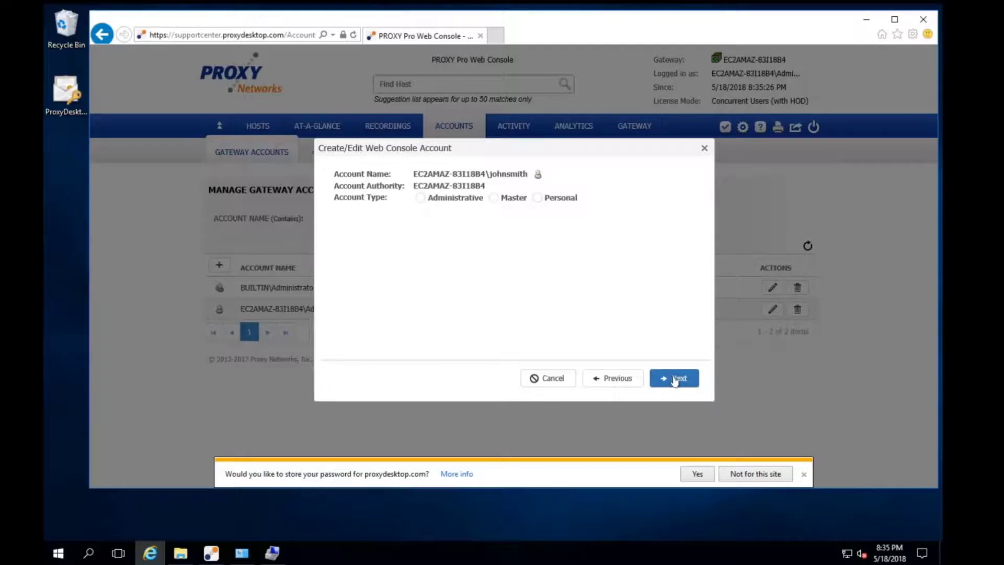
# - Make the account type Master with access to the Hartford group, and save it
pyautogui.click(420, 197)
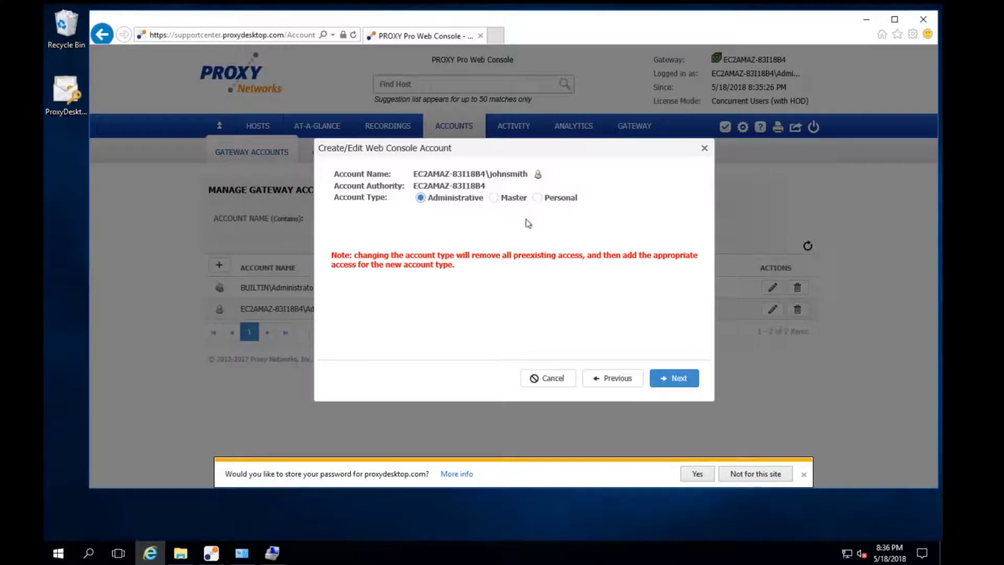
pyautogui.click(493, 201)
pyautogui.click(689, 380)
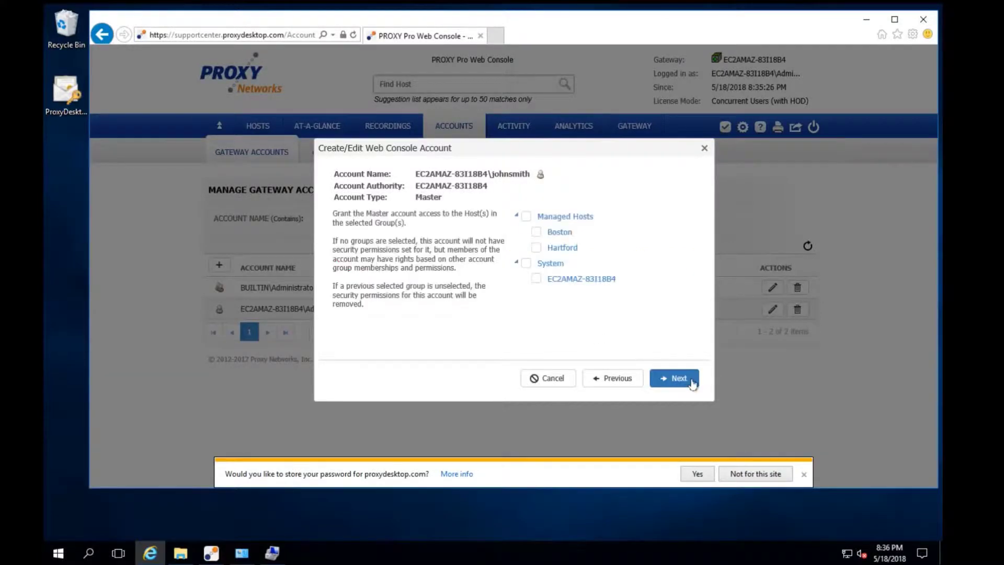
pyautogui.click(536, 248)
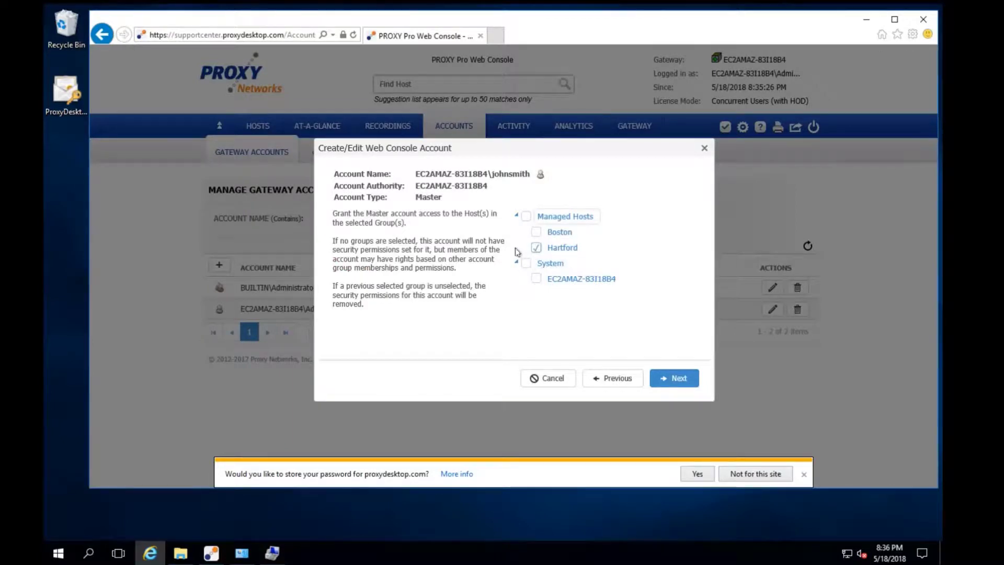
pyautogui.click(667, 376)
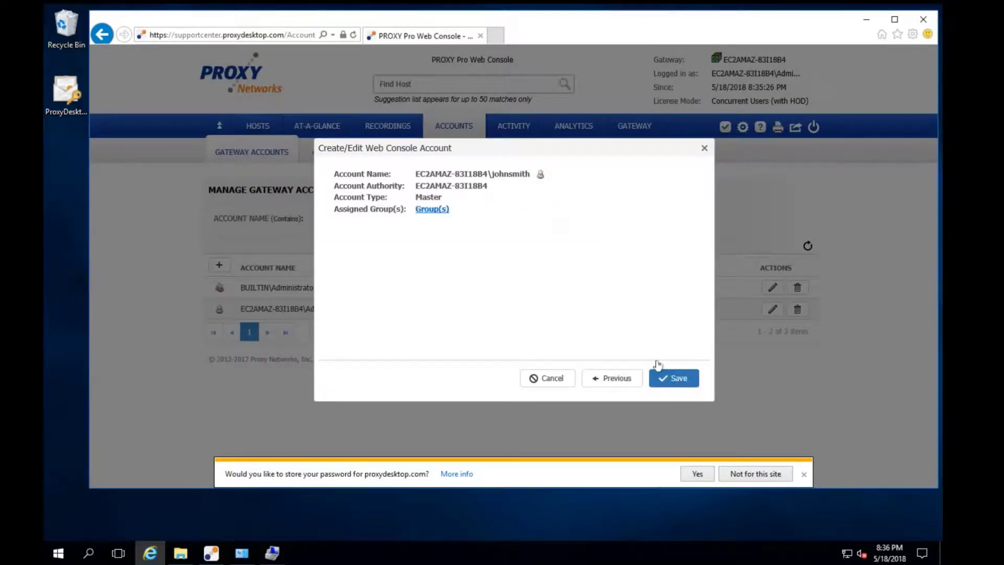
pyautogui.click(431, 210)
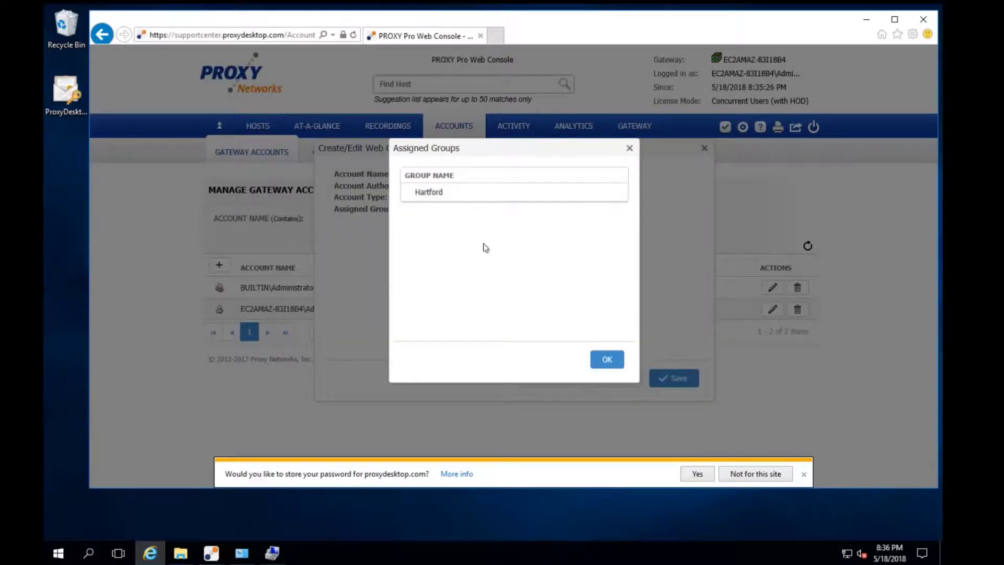
pyautogui.click(608, 360)
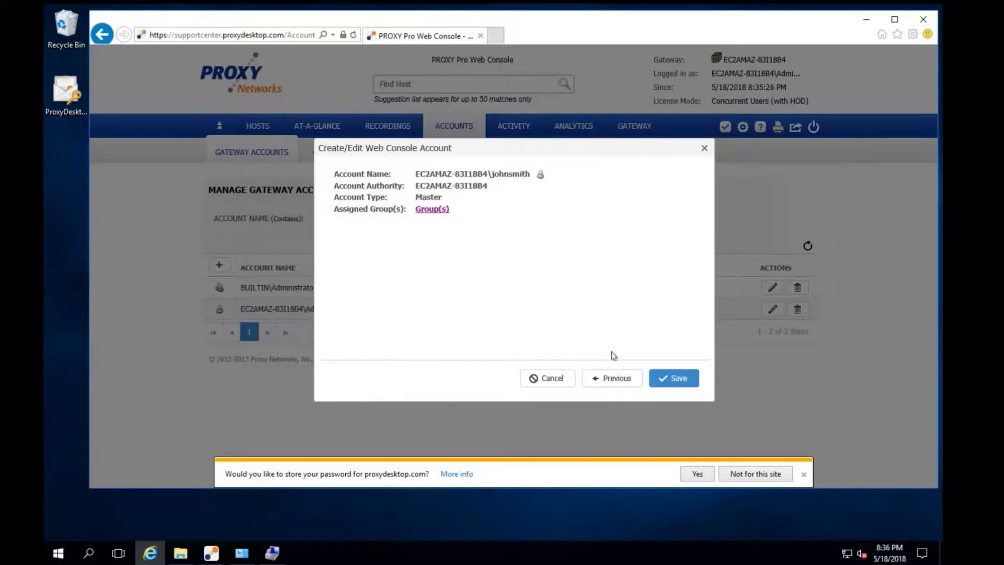
pyautogui.click(673, 379)
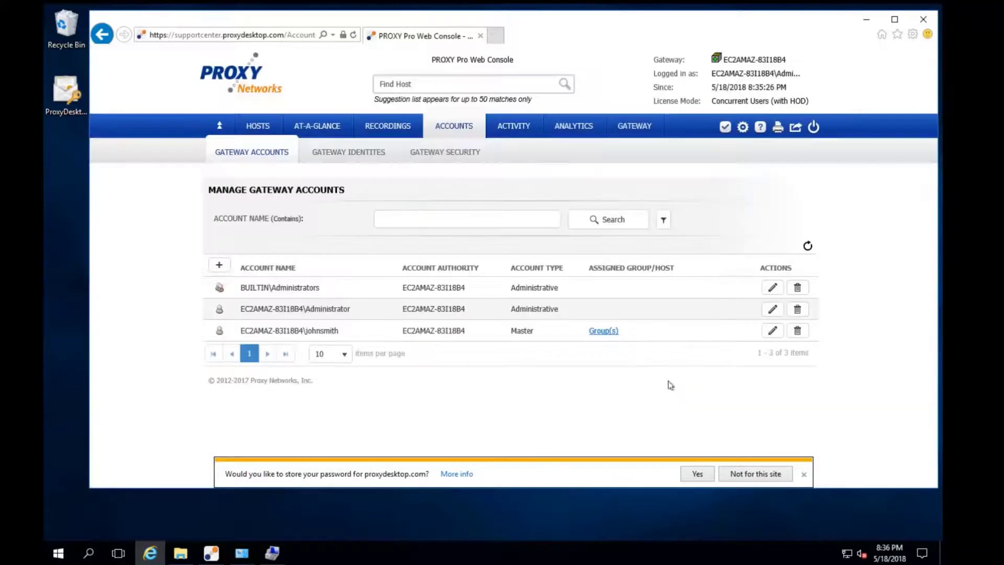
# - Change the internal Gateway Server protocol and port from TCP|2303 to SSL|8443 under Gateway > Network
pyautogui.click(261, 134)
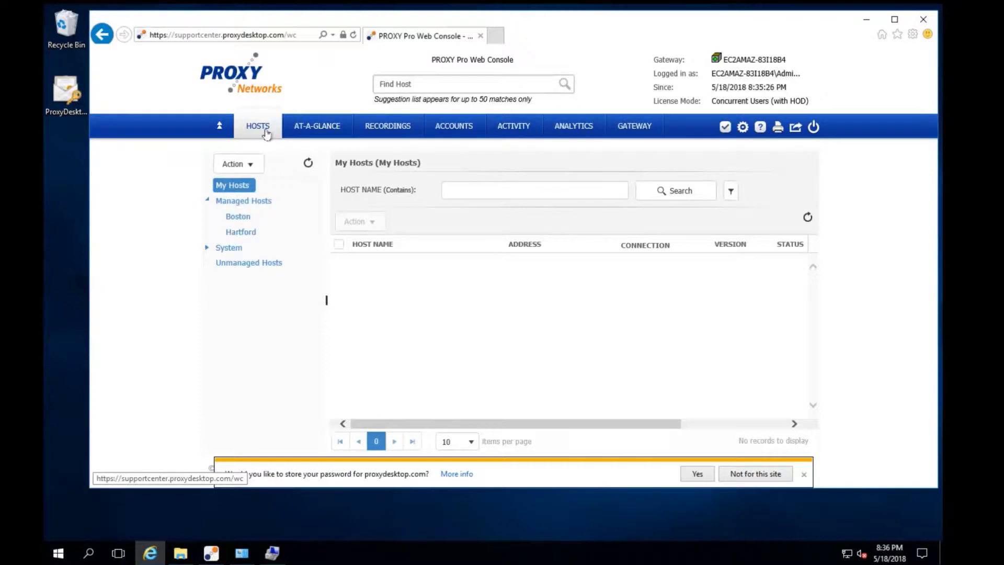
pyautogui.click(641, 128)
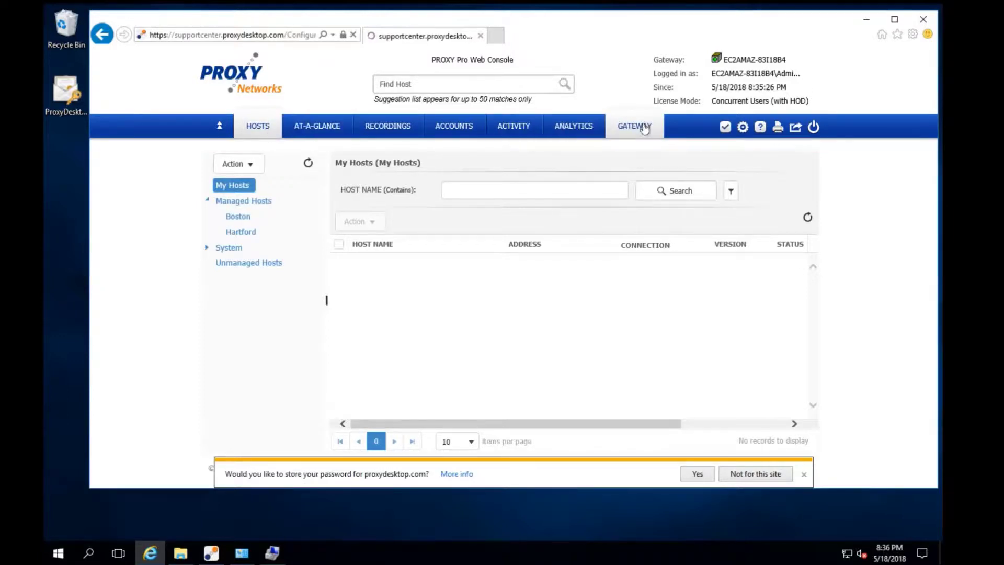
pyautogui.click(317, 153)
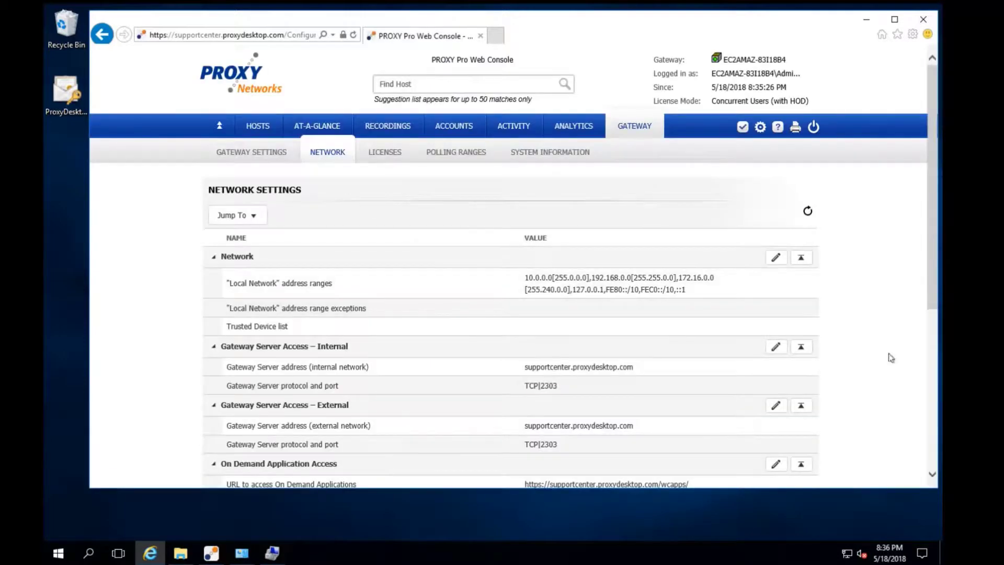
pyautogui.click(772, 348)
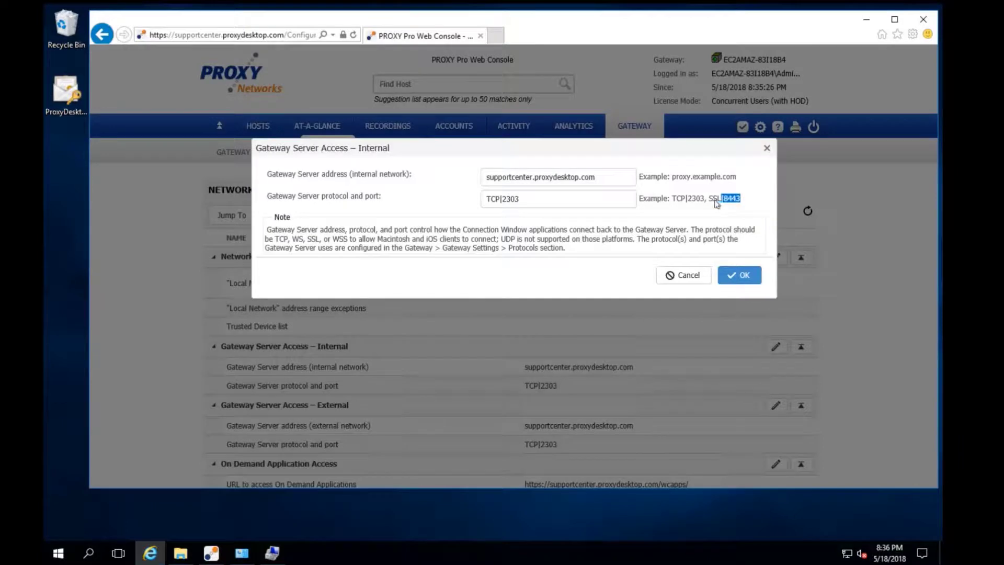
pyautogui.click(599, 200)
pyautogui.moveTo(610, 202); pyautogui.dragTo(437, 203)
pyautogui.write('SSL|8443')
pyautogui.click(737, 276)
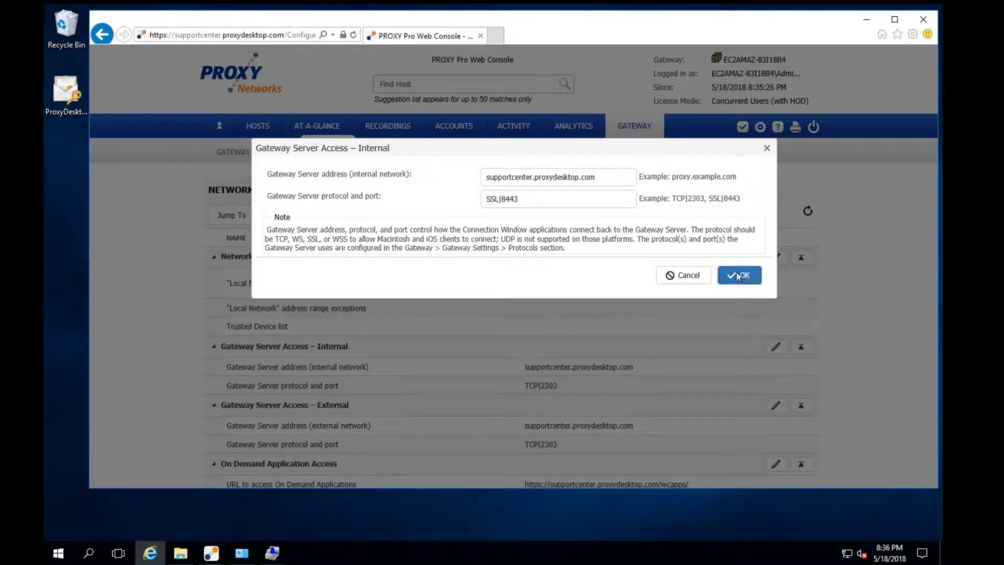
# - Change the external Gateway Server protocol and port from TCP|2303 to SSL|8443
pyautogui.click(775, 405)
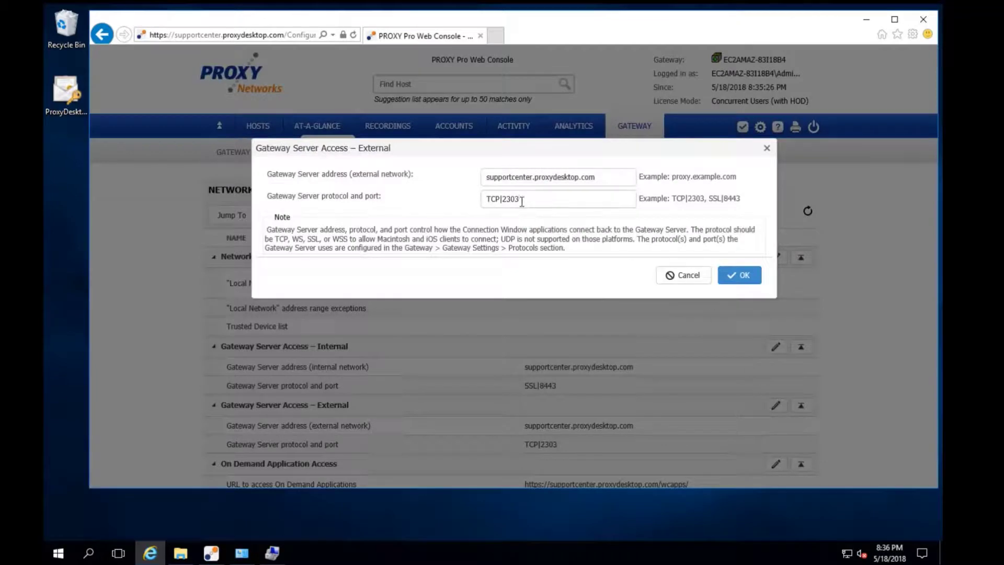
pyautogui.moveTo(547, 203); pyautogui.dragTo(432, 206)
pyautogui.write('SSL|8443')
pyautogui.click(739, 278)
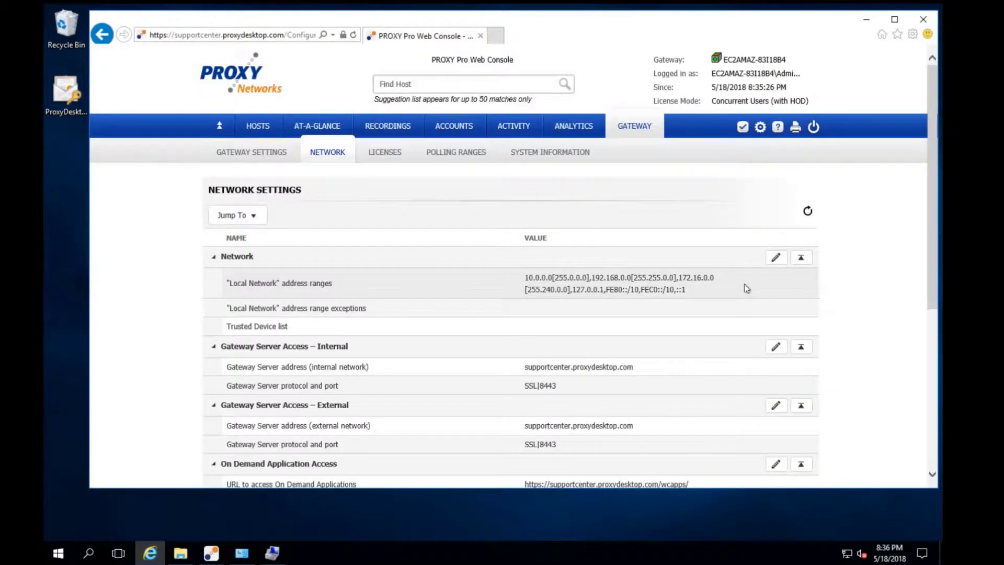
pyautogui.click(256, 128)
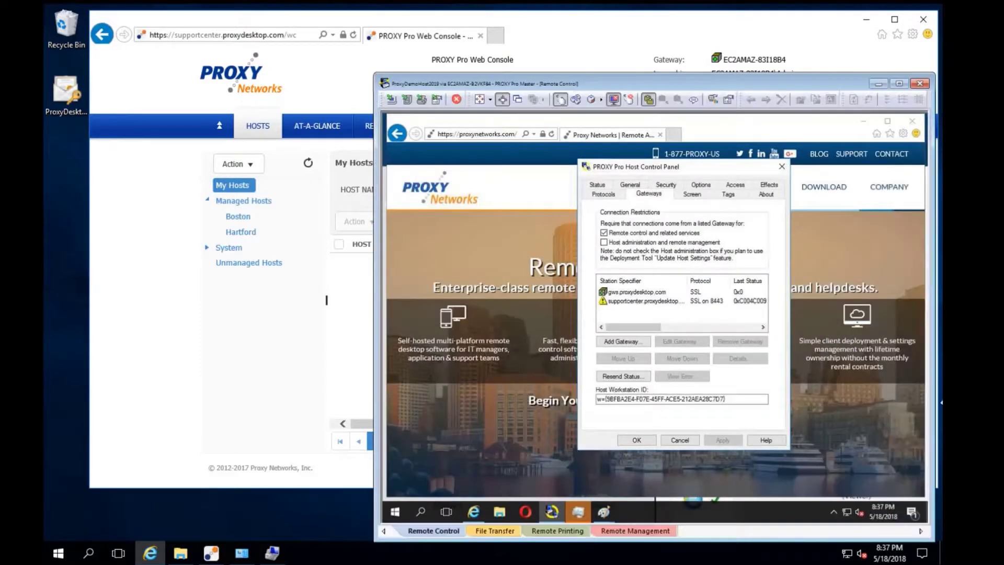
# - Remove the old supportcenter.proxydesktop.com gateway entry and apply the change
pyautogui.click(717, 301)
pyautogui.click(743, 342)
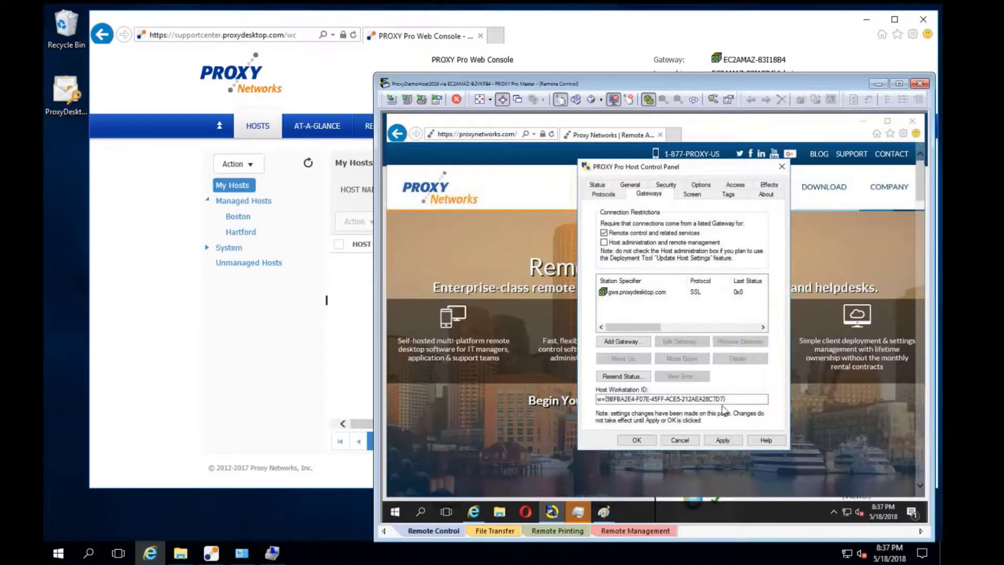
pyautogui.click(723, 440)
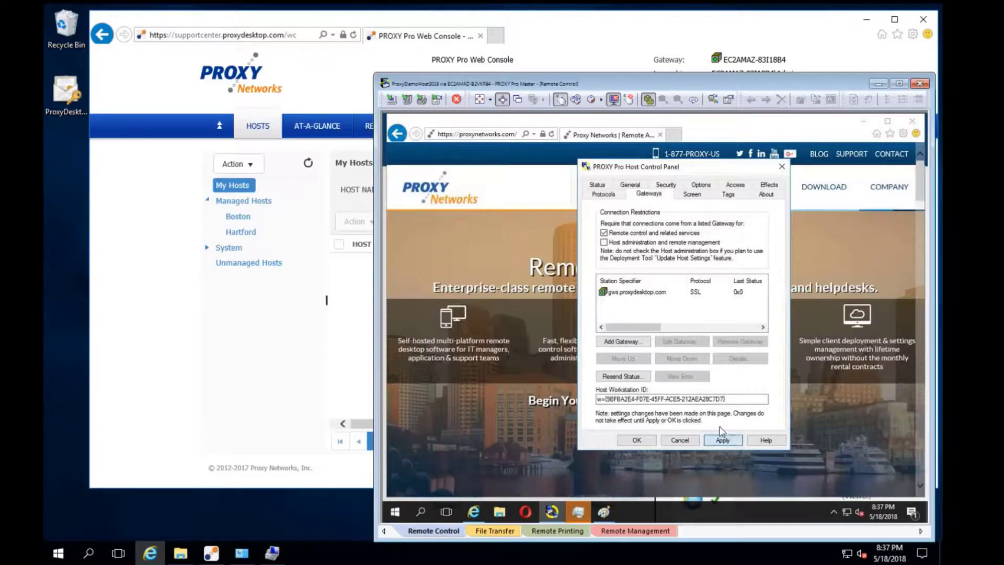
# - Add an SSL gateway on port 8443 for supportcenter.proxydesktop.com, apply, and close
pyautogui.click(632, 342)
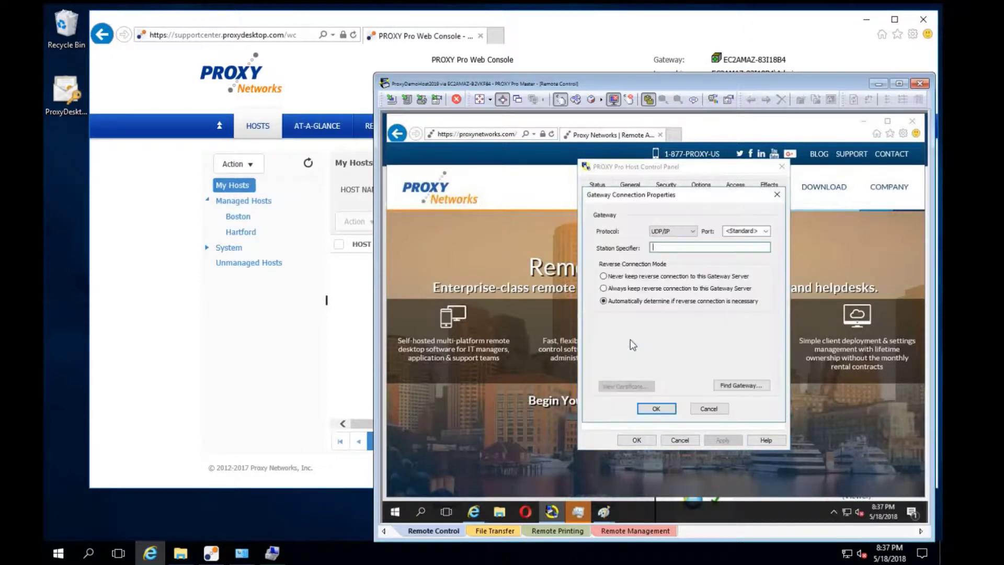
pyautogui.click(695, 231)
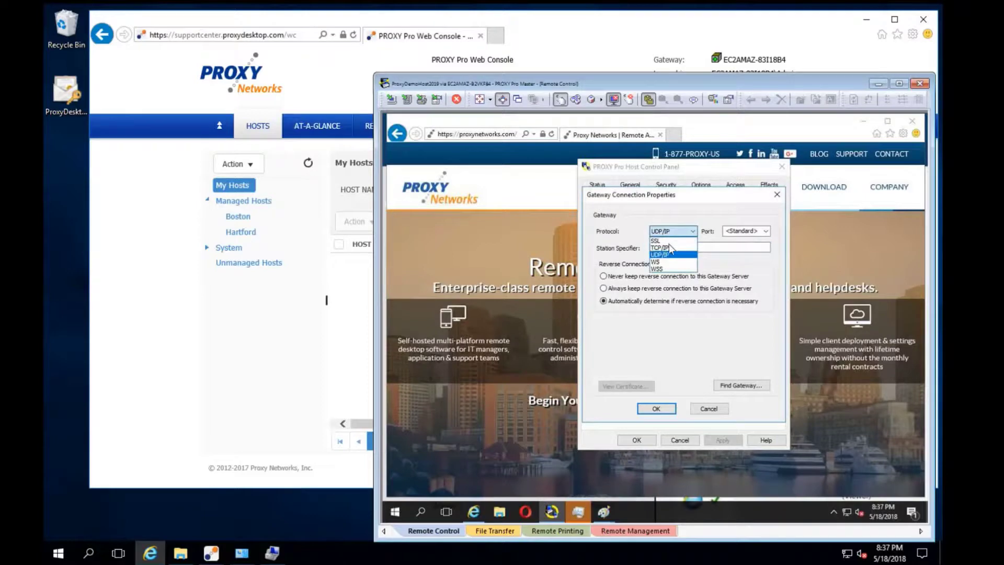
pyautogui.click(670, 246)
pyautogui.click(739, 232)
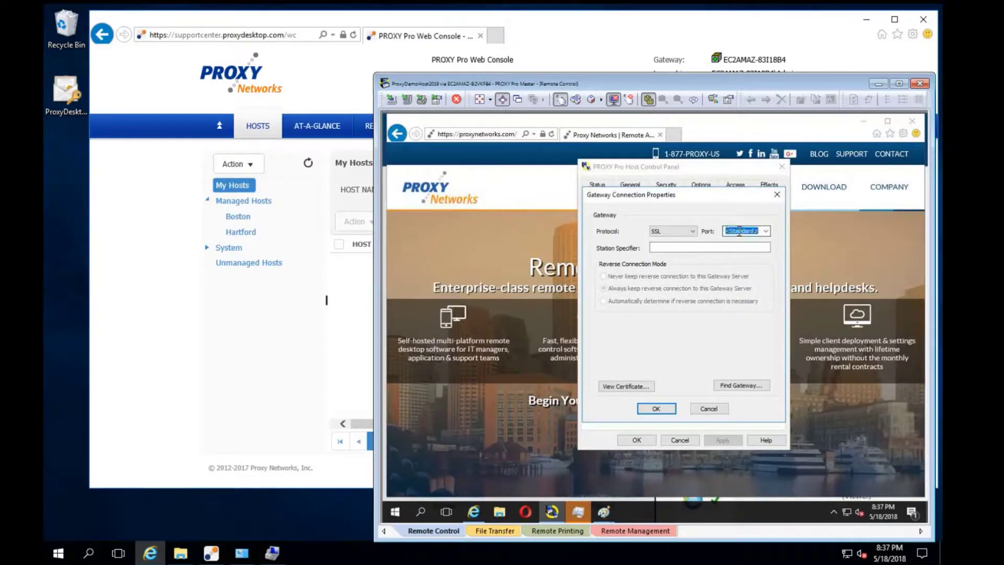
pyautogui.write('8443')
pyautogui.click(673, 248)
pyautogui.write('supportcenter.proxydesktop.com')
pyautogui.press('Return')
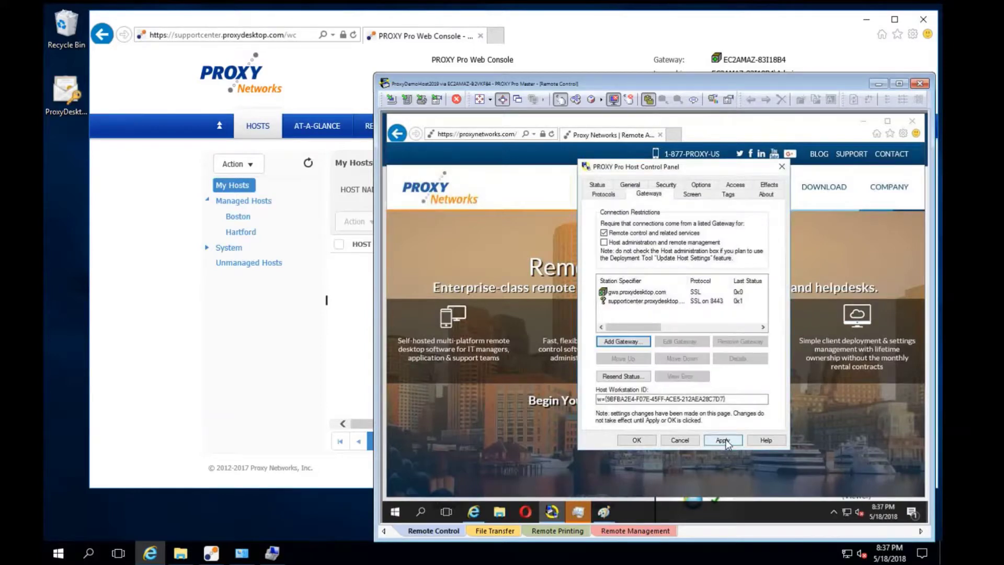
pyautogui.click(723, 440)
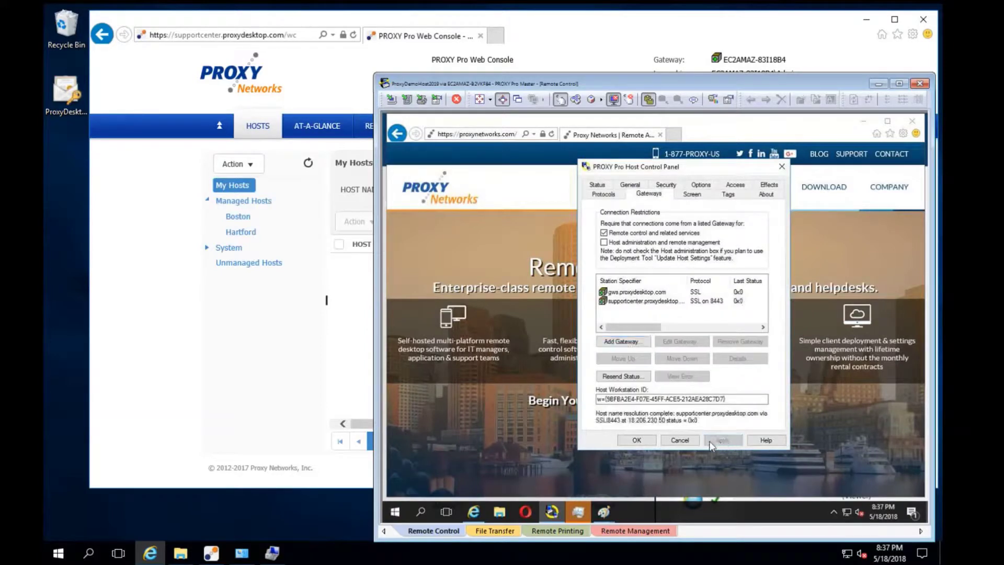
pyautogui.click(643, 439)
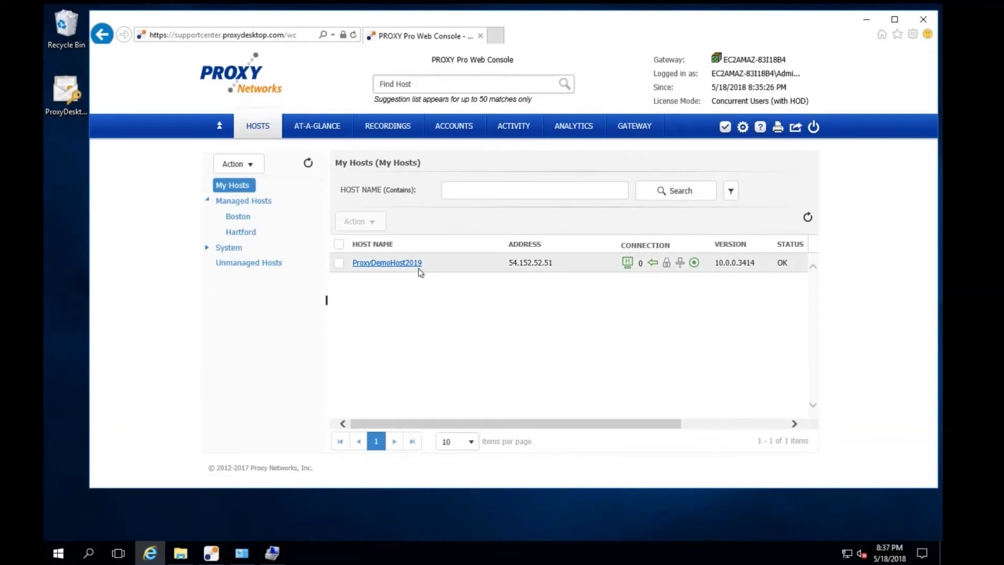
# - Open ProxyDemoHost2019 with Connection > Connect In Browser
pyautogui.rightClick(434, 264)
pyautogui.moveTo(469, 270)
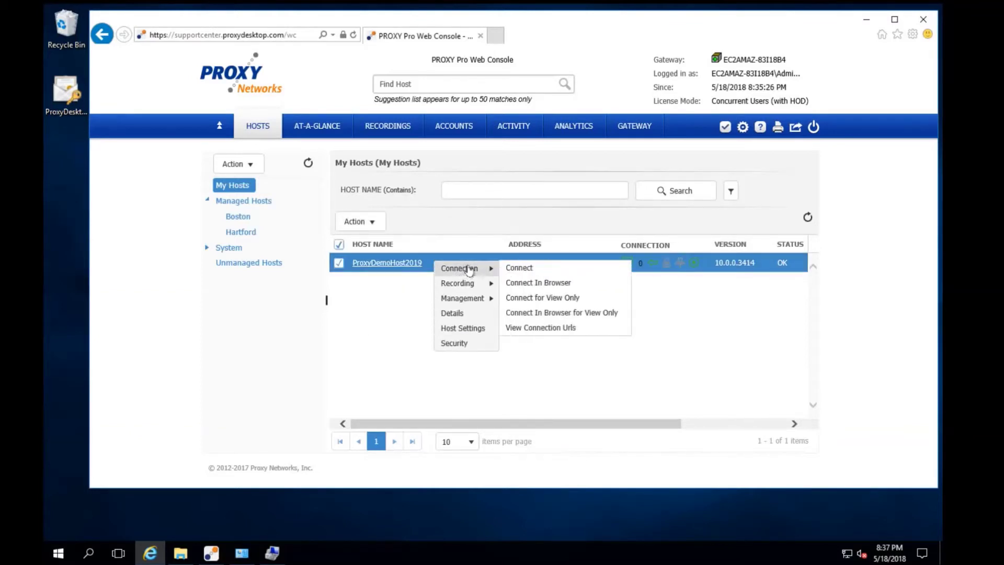
pyautogui.click(527, 285)
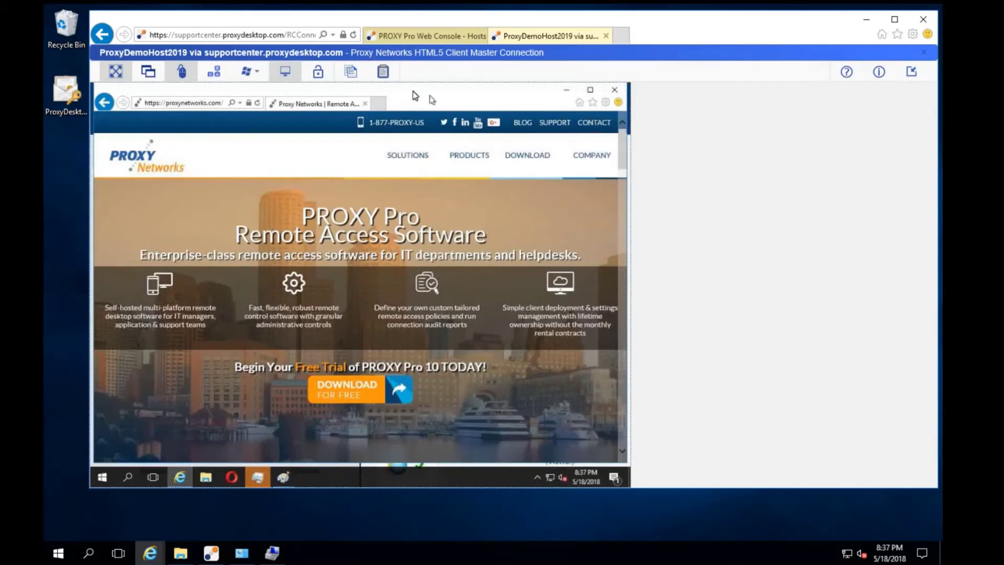
# - Restore the remote browser window from maximized to reveal the private_cloud_connectivity_diagram in Paint
pyautogui.doubleClick(466, 114)
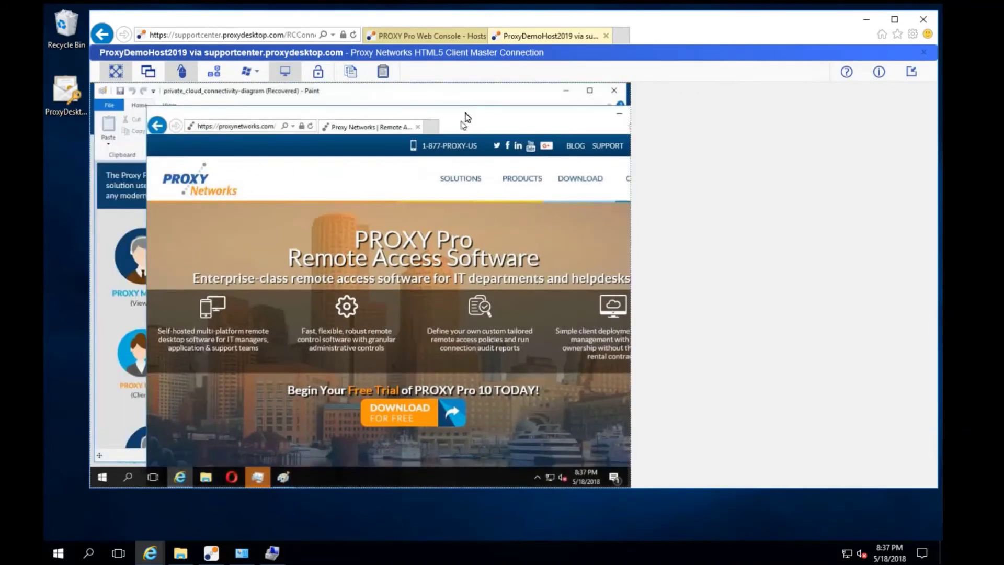